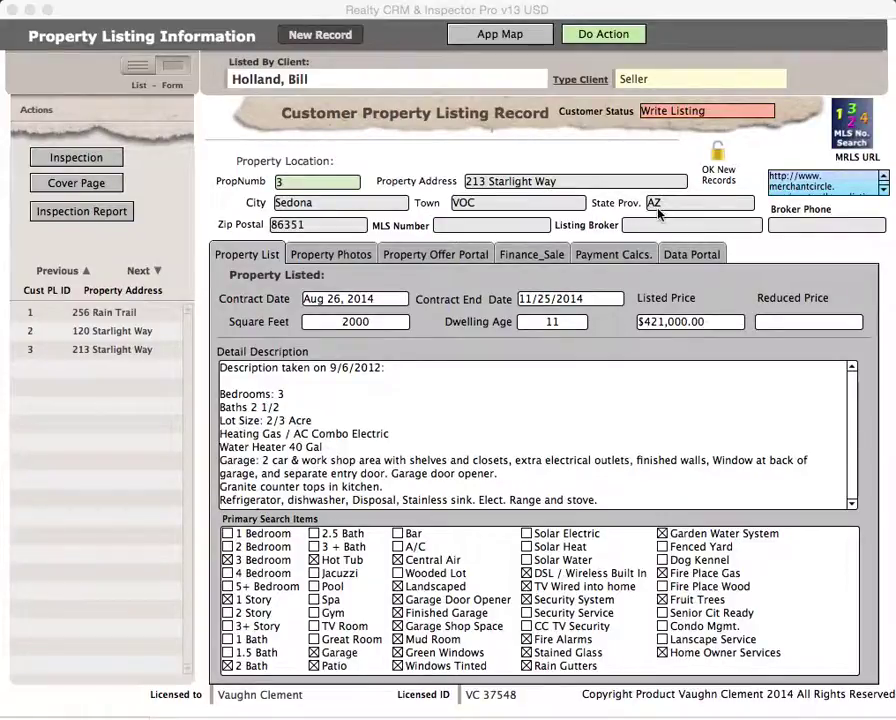
left_click(476, 225)
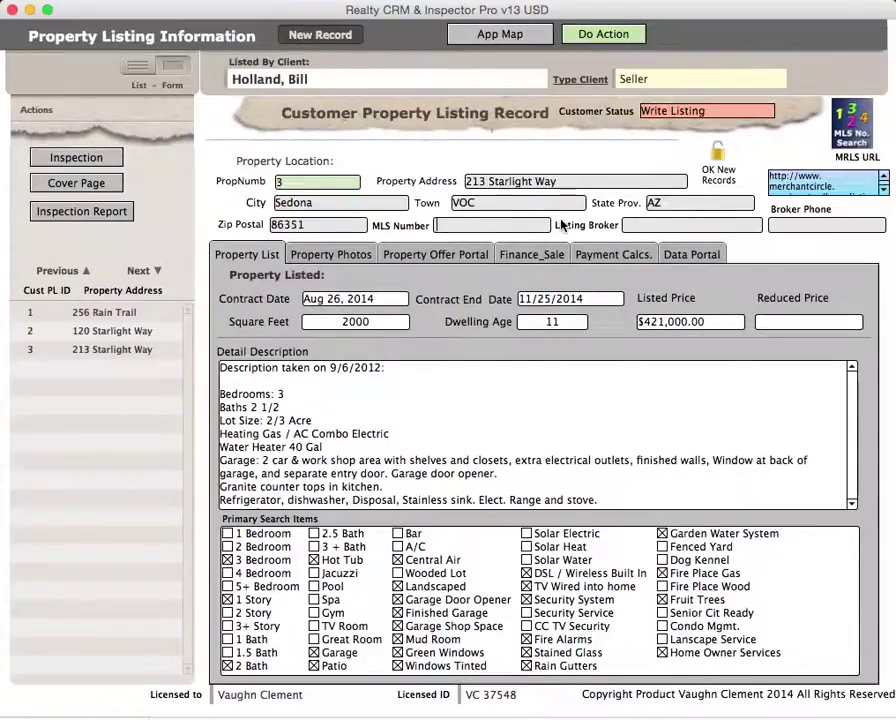
type("M-82894947")
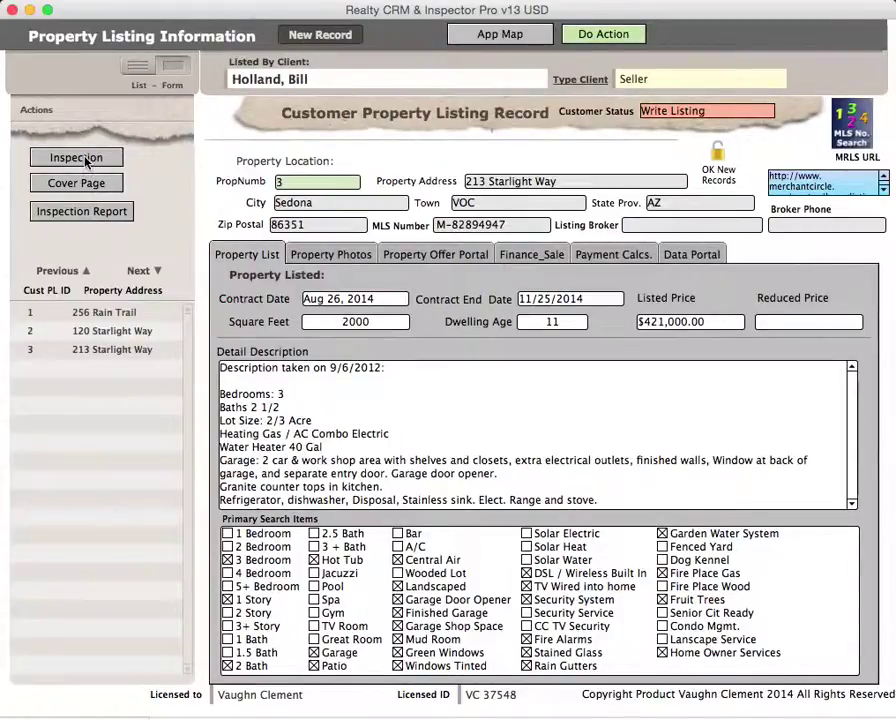
left_click(86, 163)
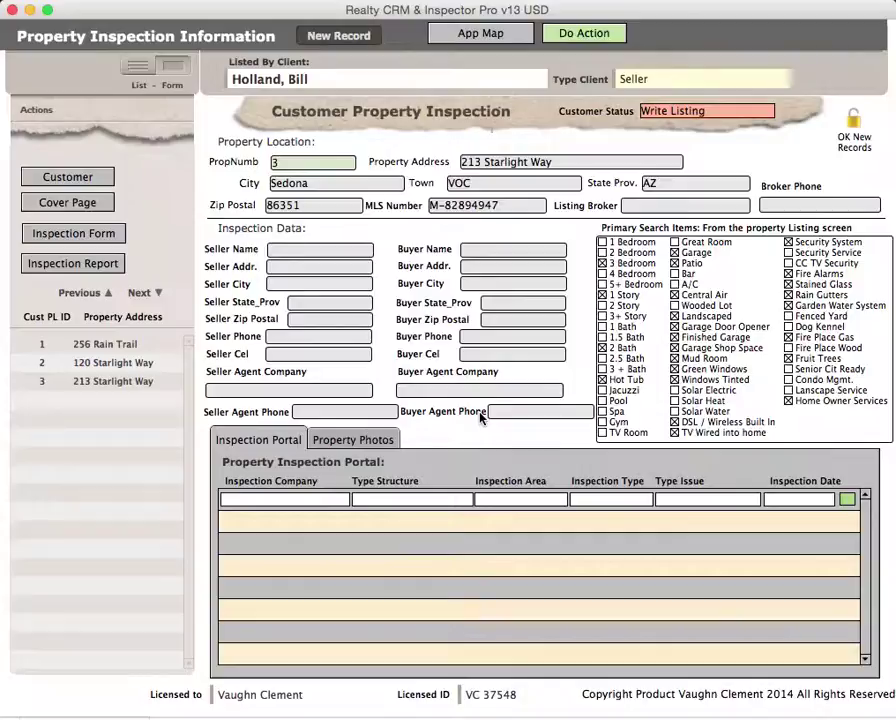
left_click(123, 370)
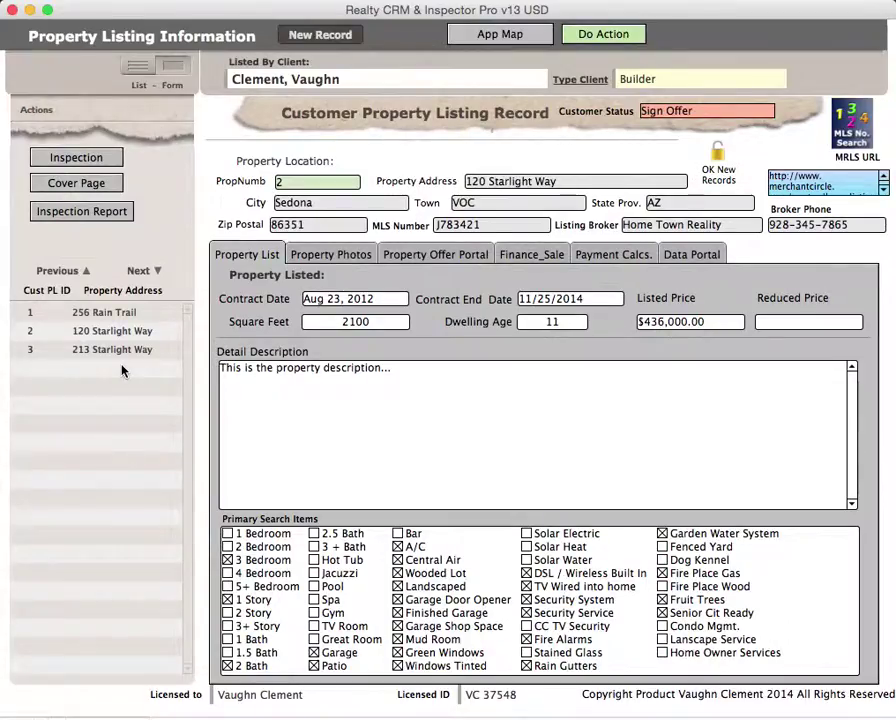
left_click(86, 162)
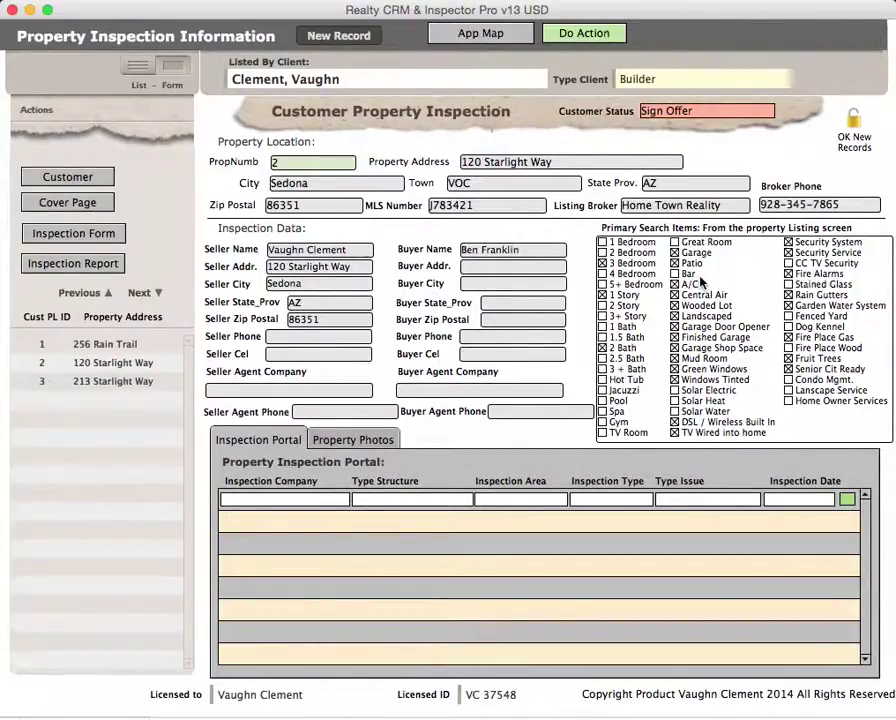
left_click(274, 500)
left_click(398, 503)
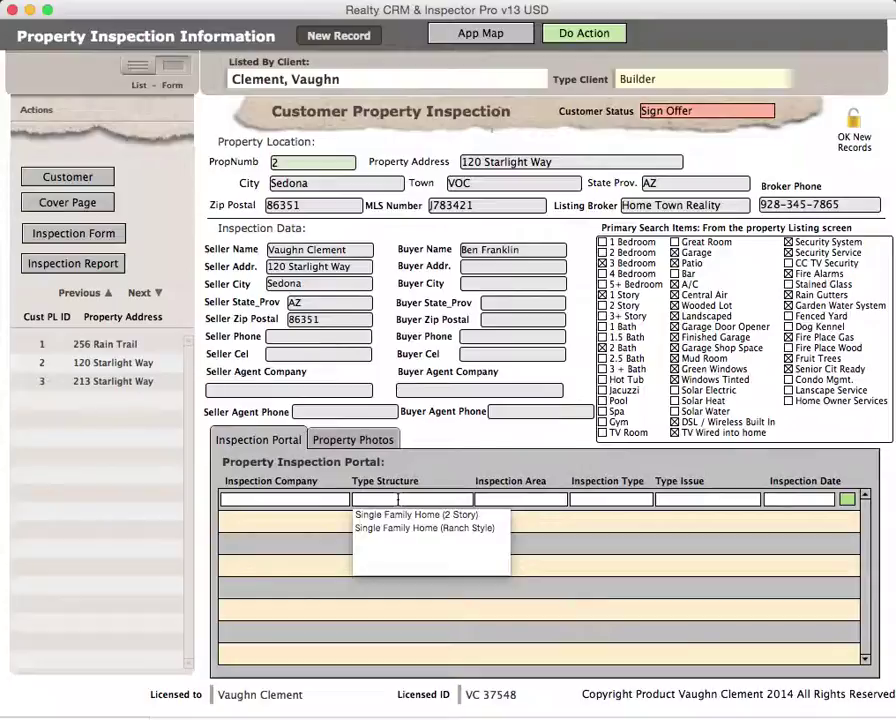
left_click(528, 499)
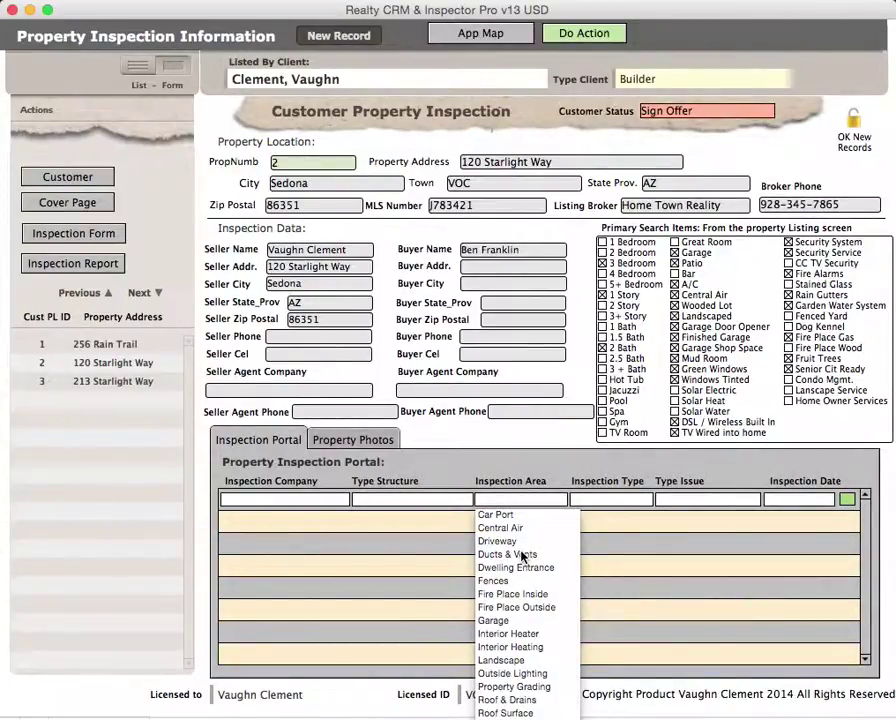
scroll(516, 582, "down", 2)
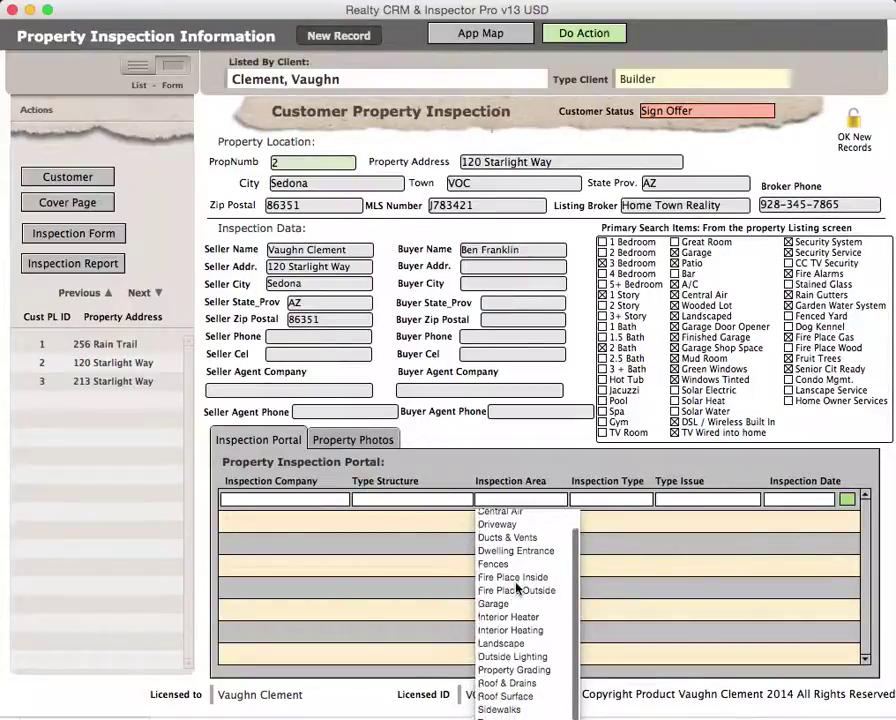
scroll(512, 580, "up", 1)
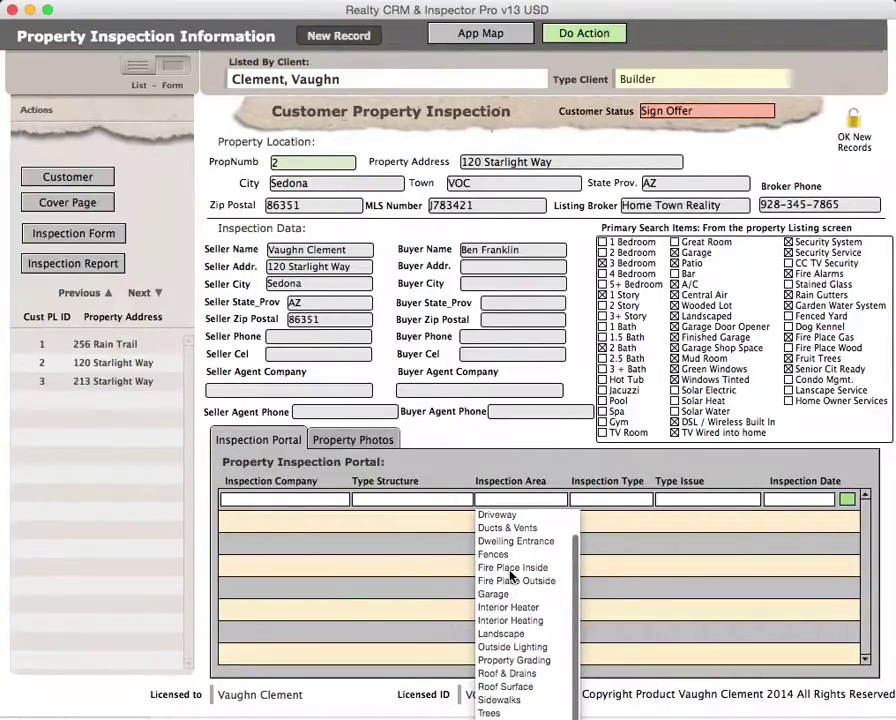
scroll(511, 577, "up", 2)
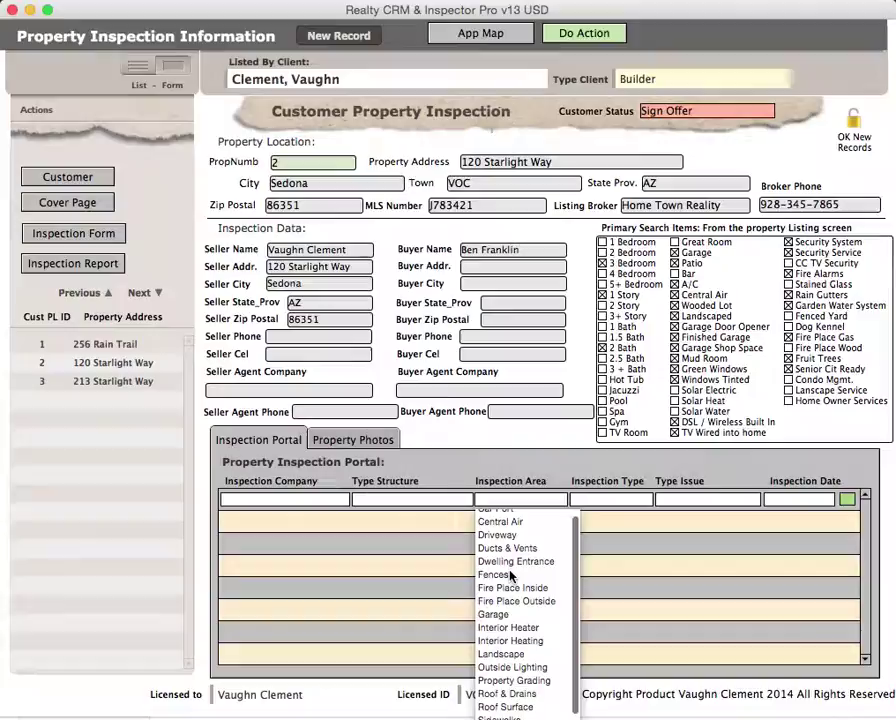
scroll(511, 577, "down", 1)
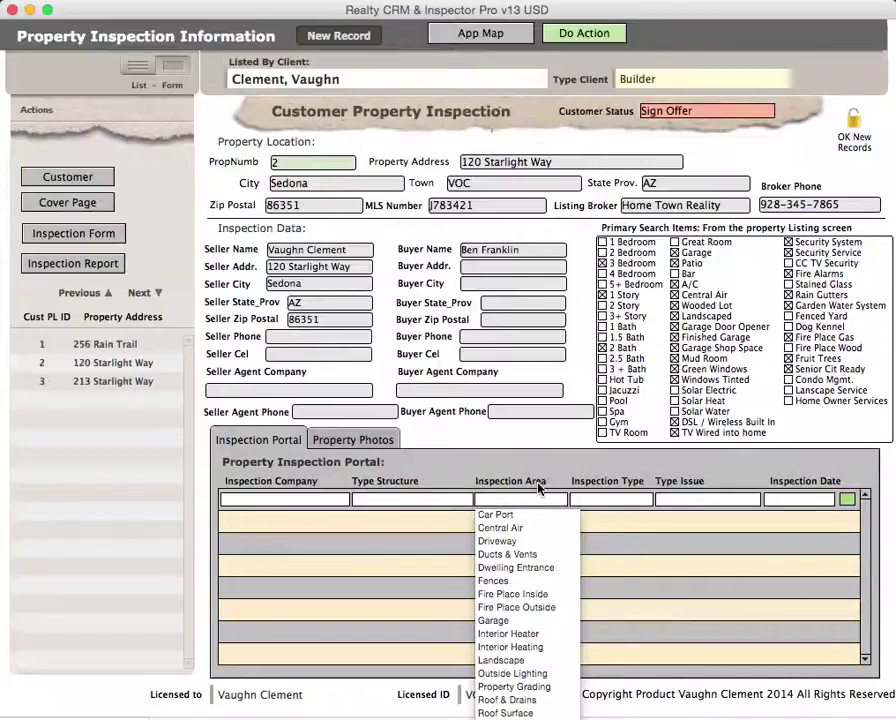
left_click(484, 35)
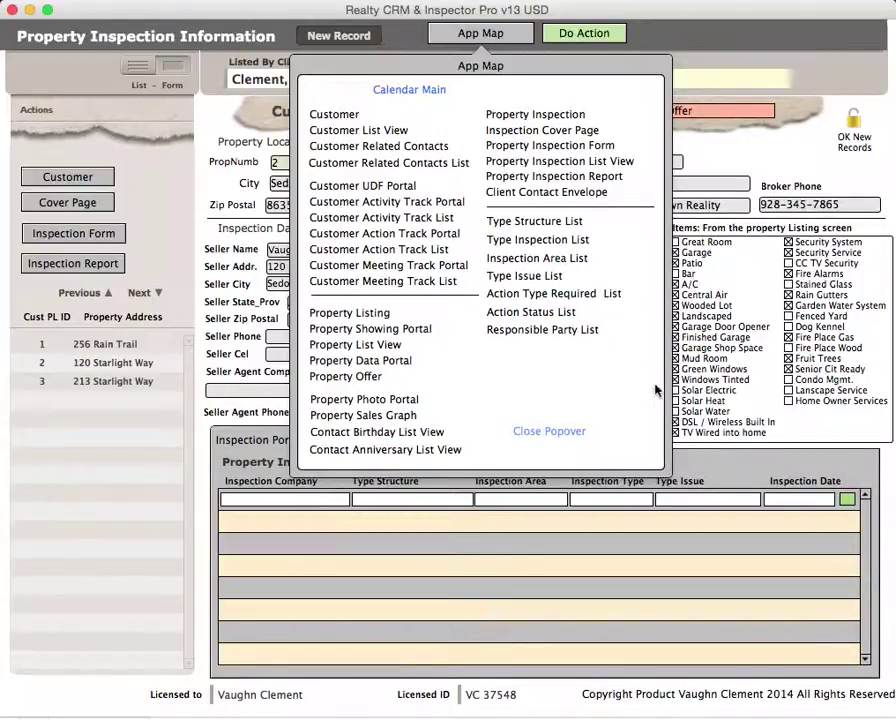
left_click(796, 432)
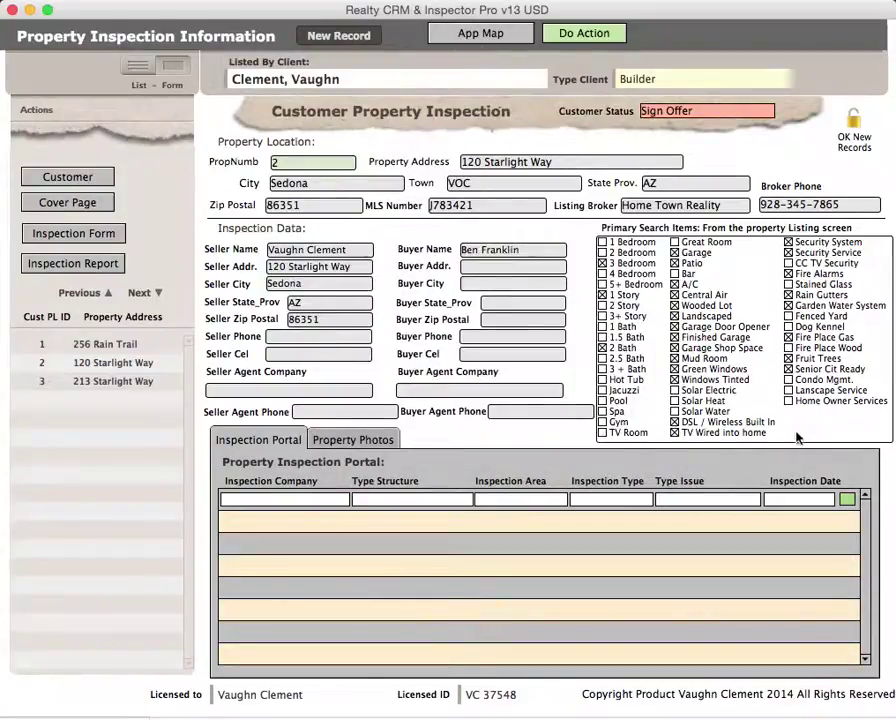
left_click(703, 498)
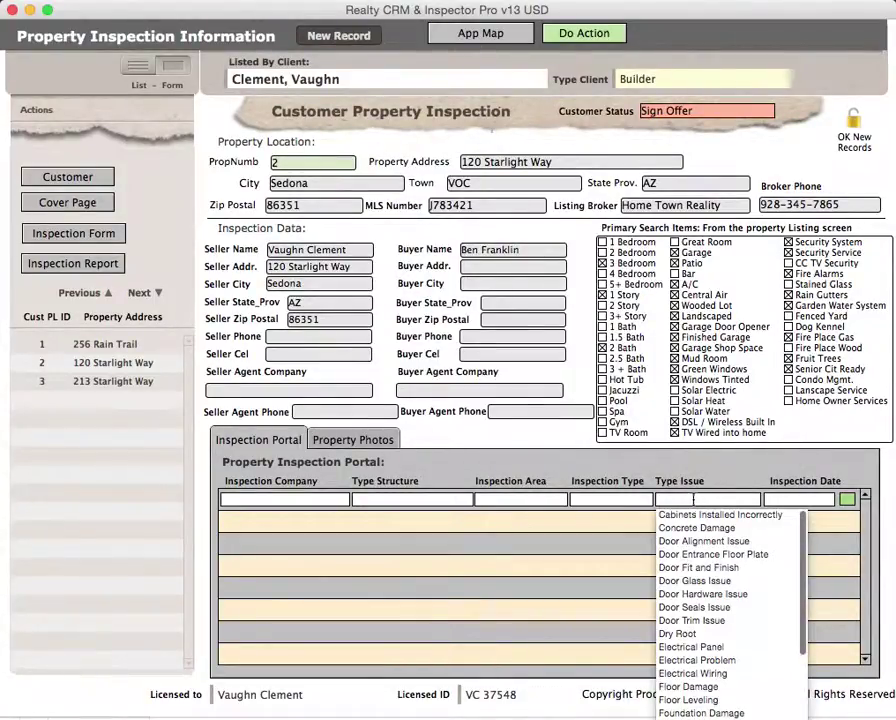
scroll(715, 560, "down", 5)
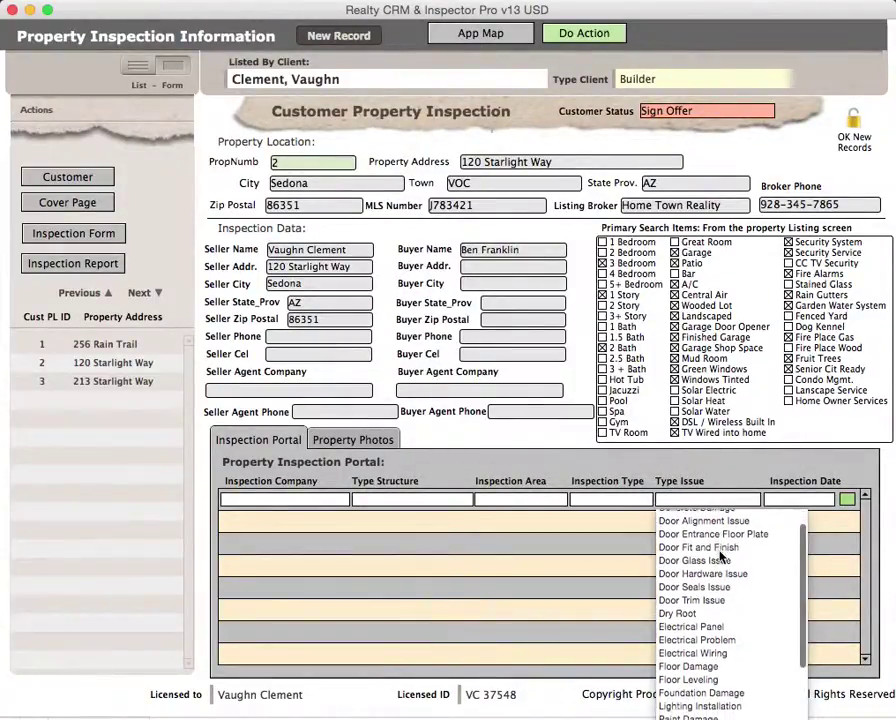
scroll(720, 556, "down", 3)
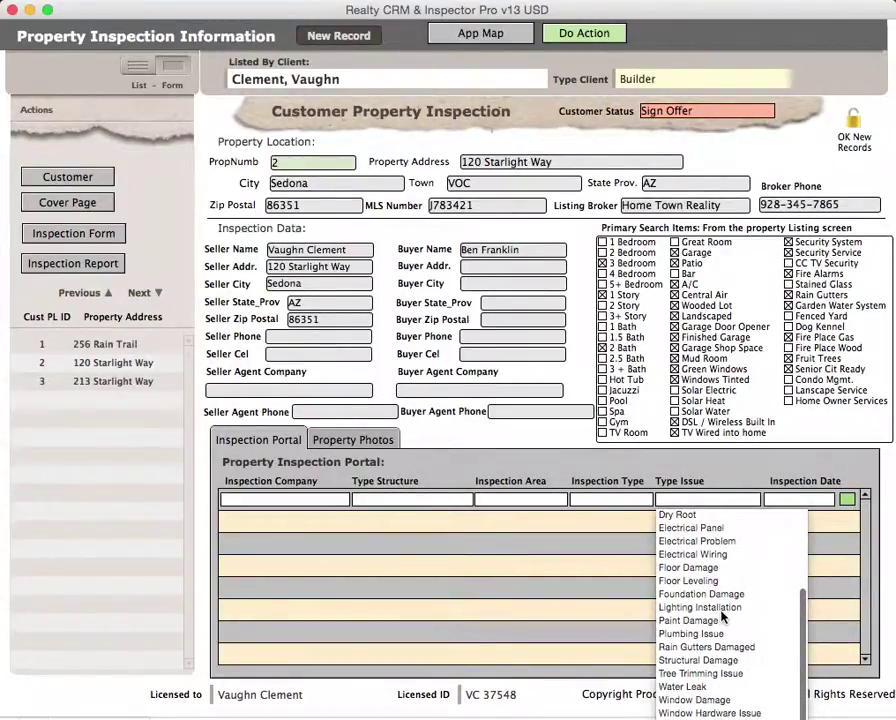
scroll(722, 615, "up", 3)
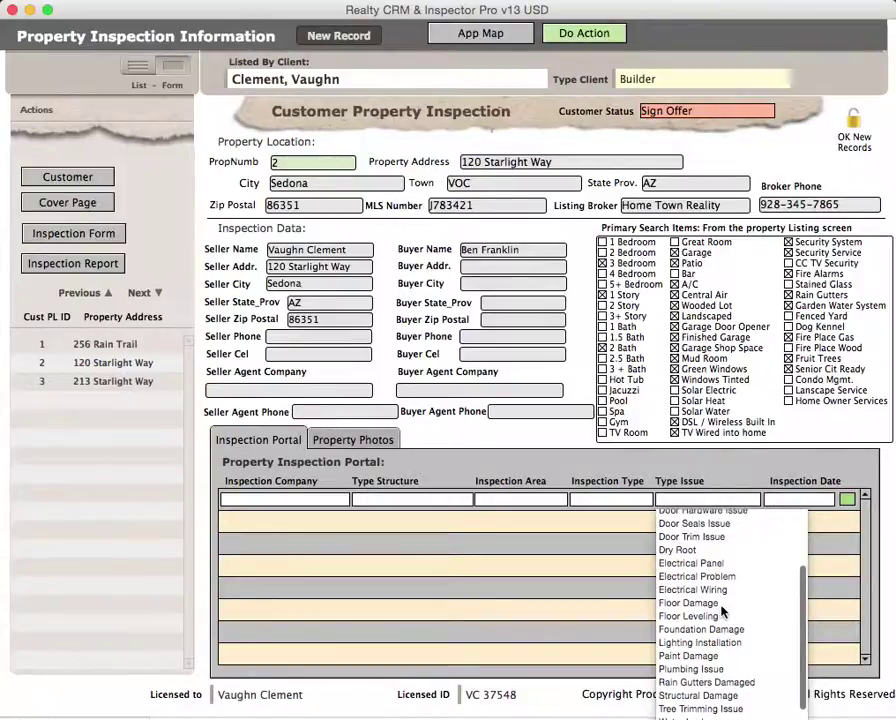
scroll(722, 612, "up", 5)
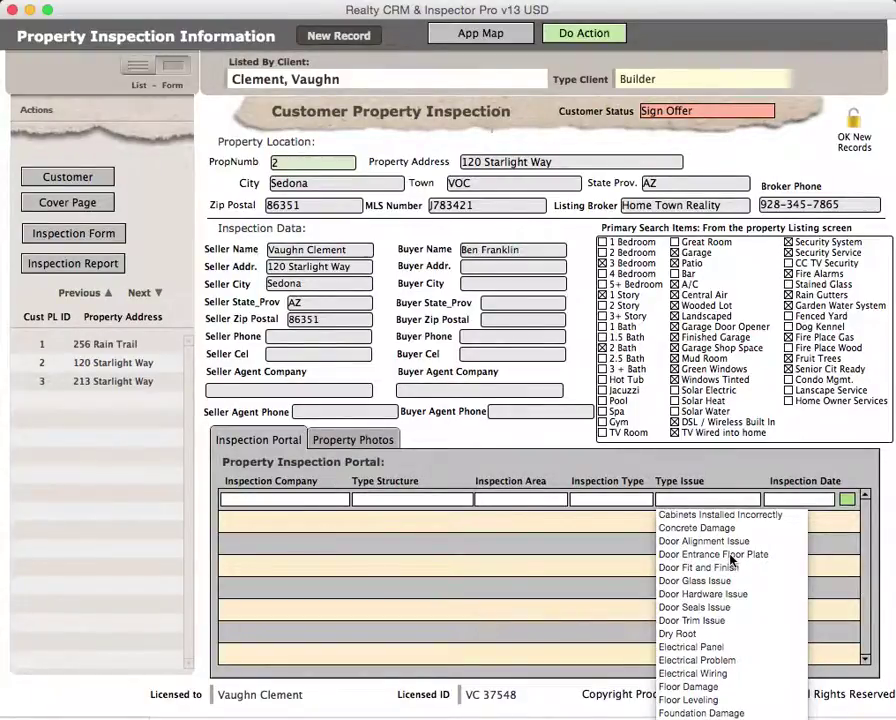
scroll(731, 560, "down", 5)
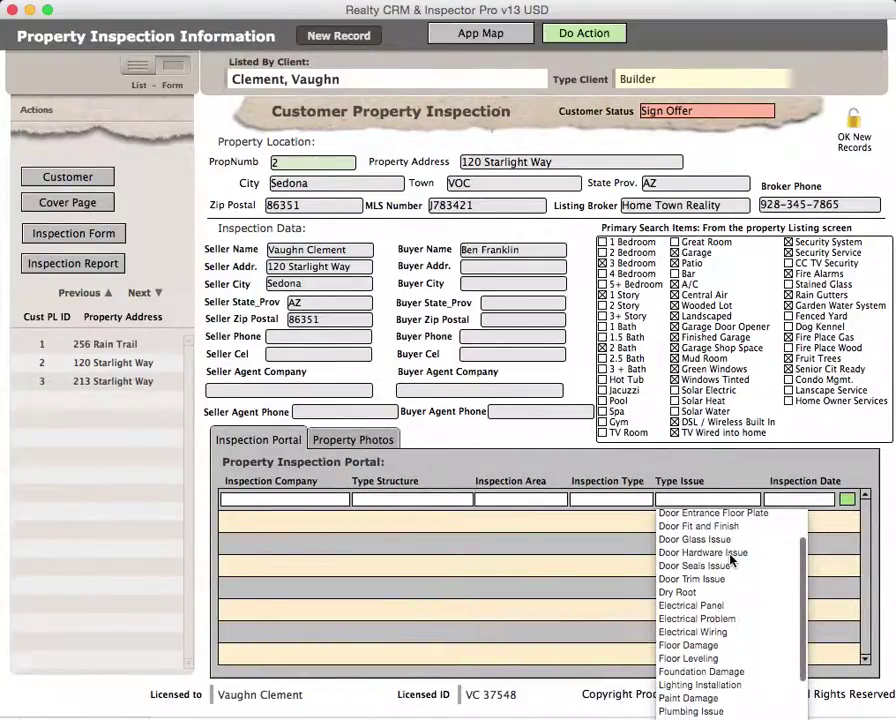
scroll(731, 560, "down", 1)
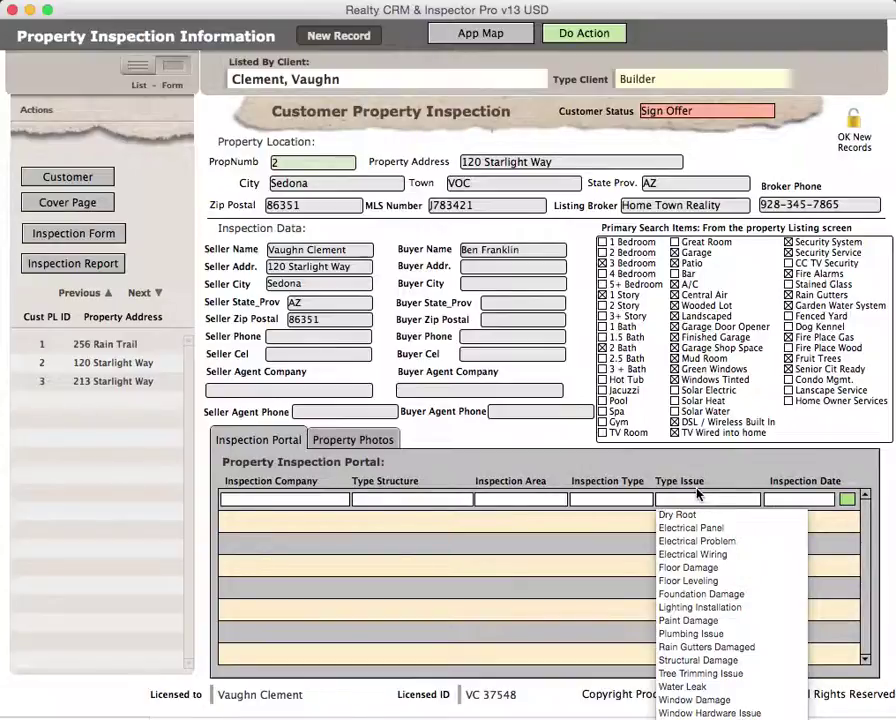
left_click(792, 500)
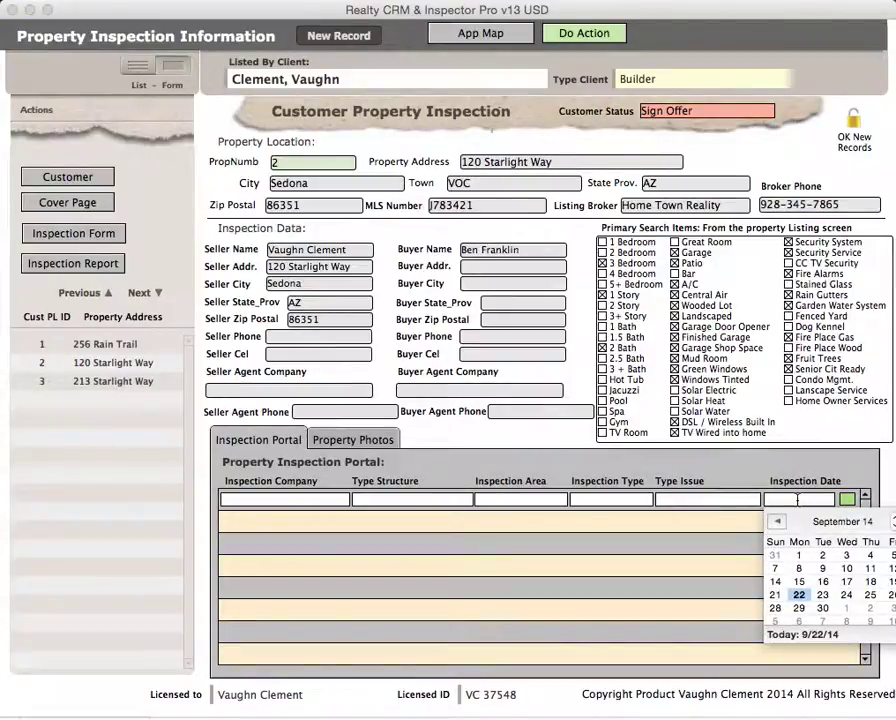
left_click(740, 530)
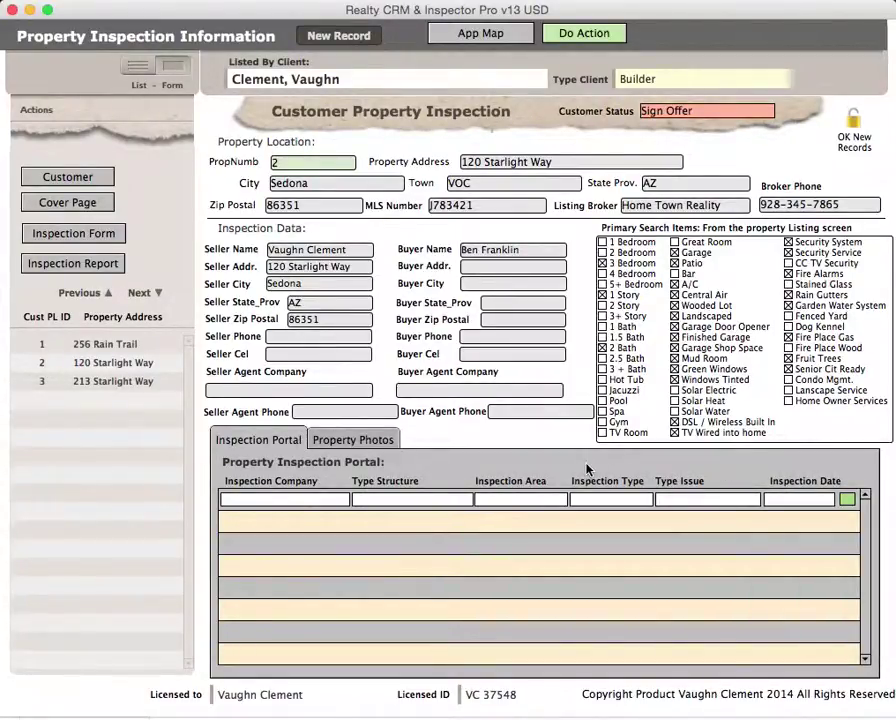
left_click(118, 384)
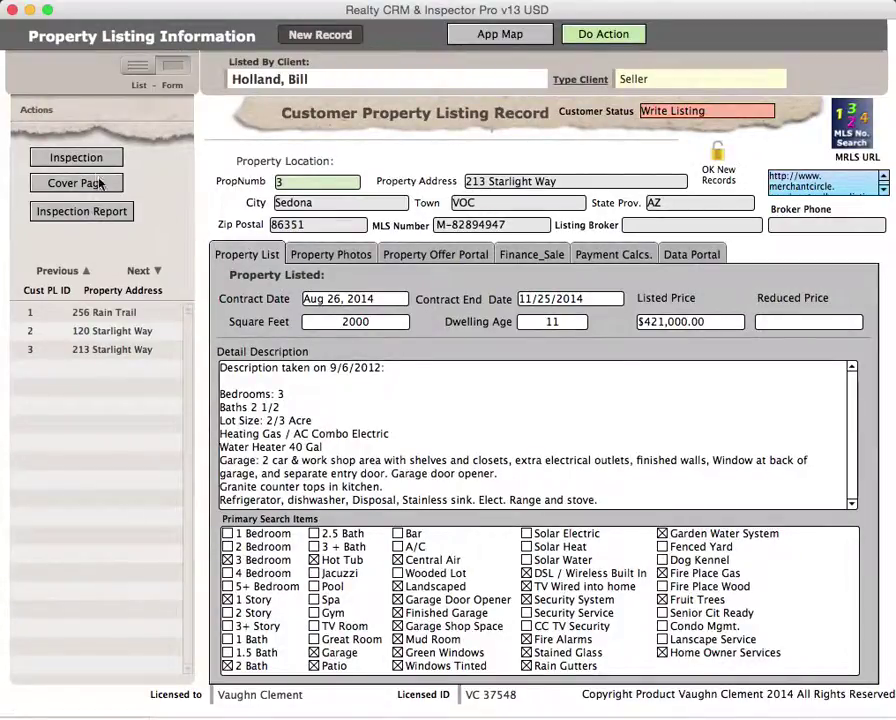
left_click(87, 163)
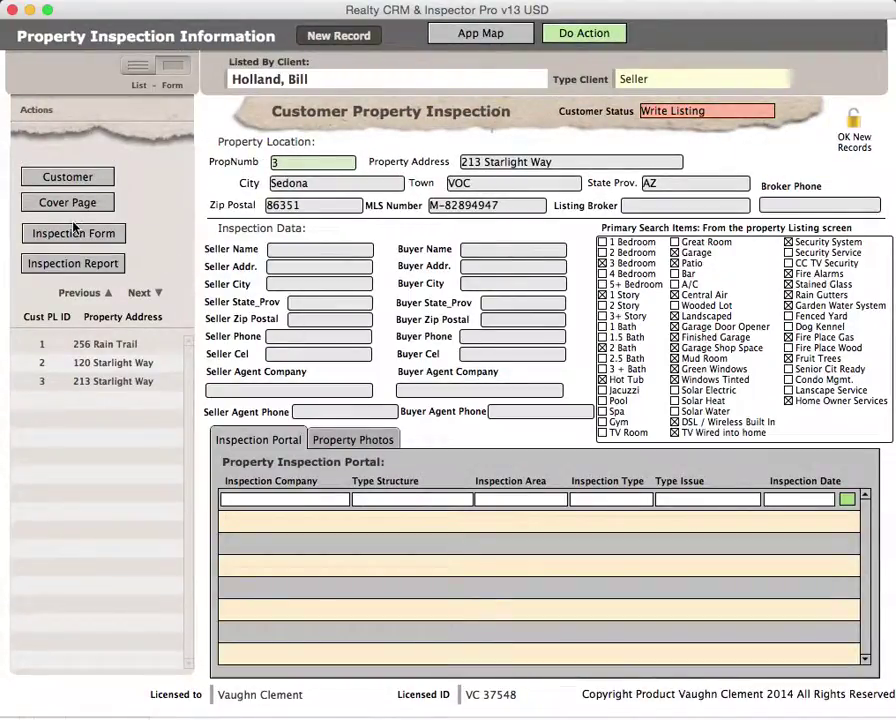
left_click(104, 344)
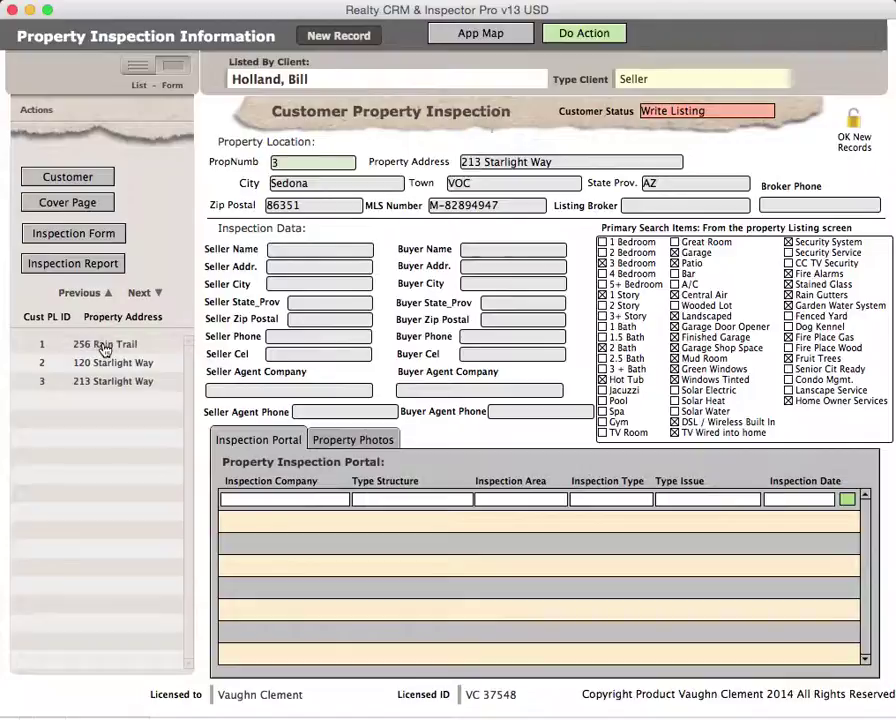
left_click(72, 157)
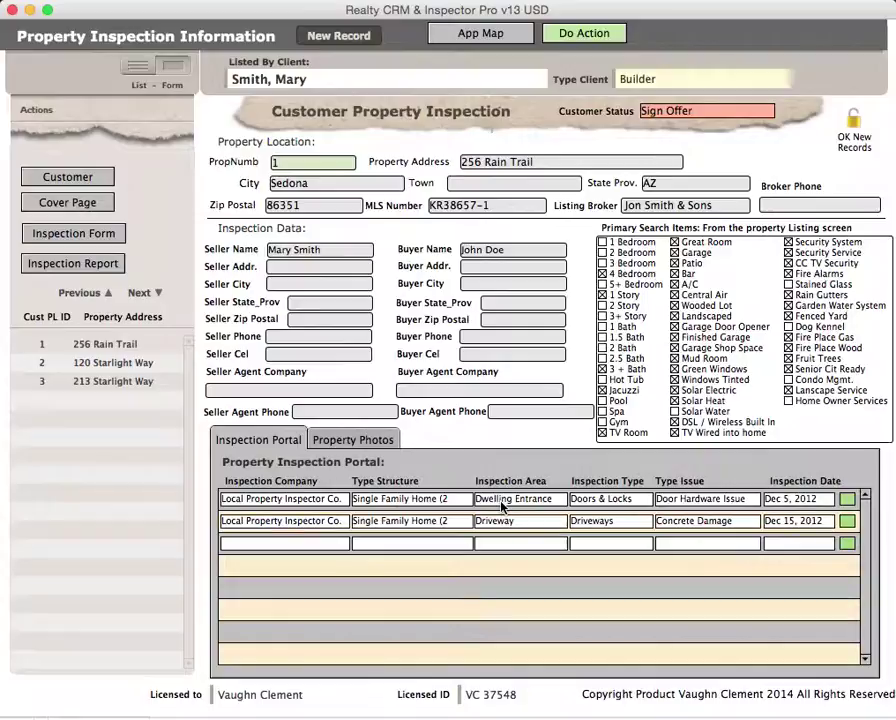
Review the first inspection's area choices, then open the Dec 5, 2012 door hardware form.
left_click(527, 505)
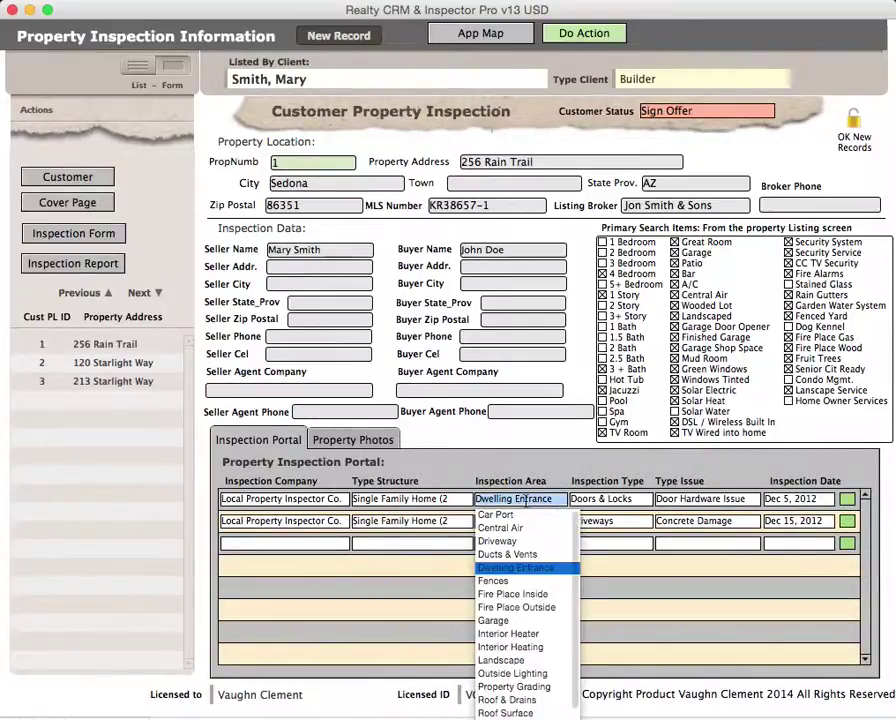
left_click(560, 478)
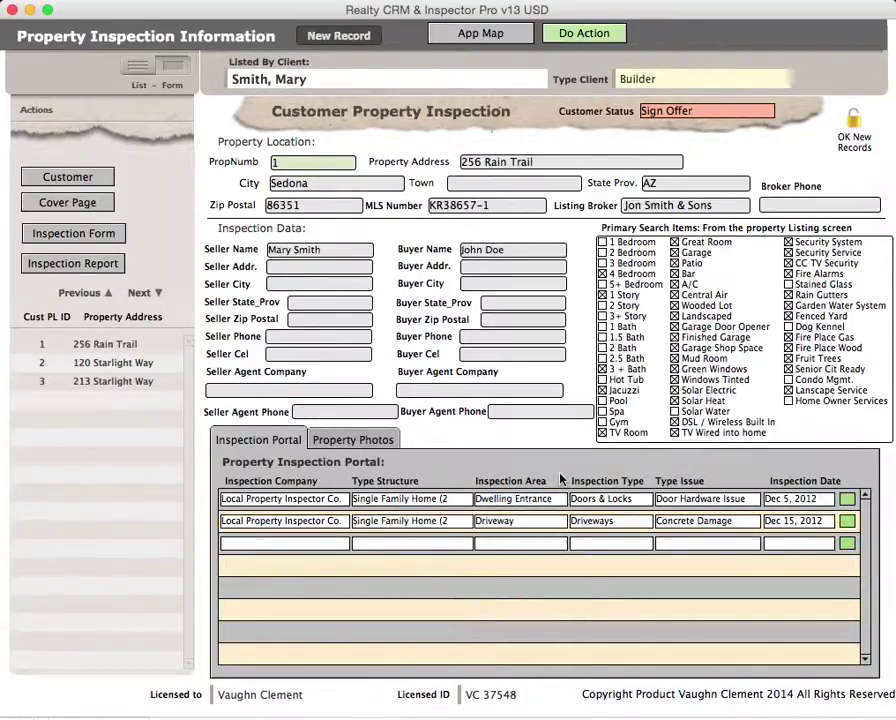
left_click(847, 499)
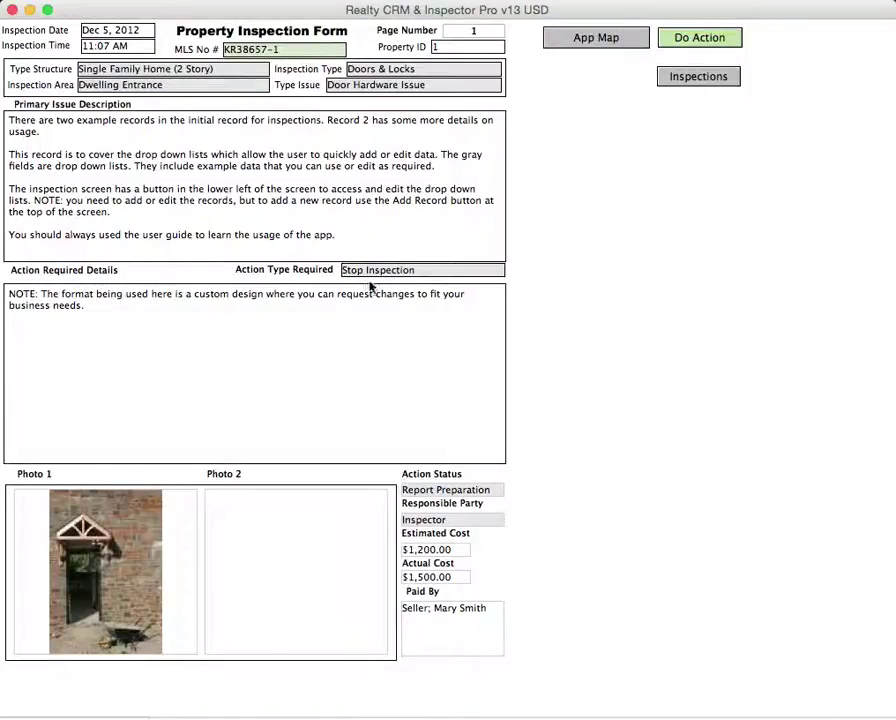
left_click(409, 277)
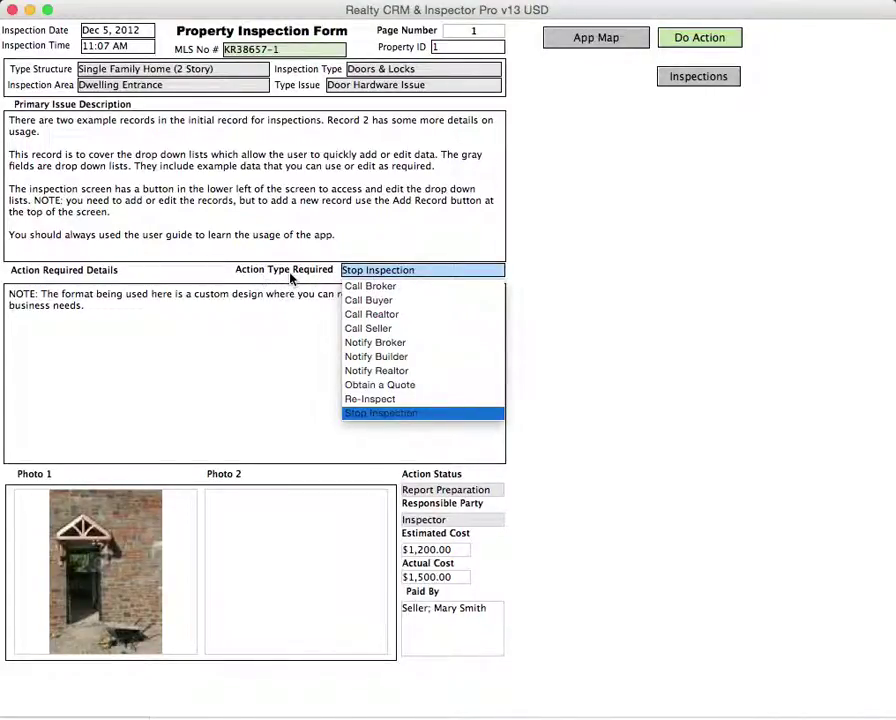
left_click(190, 278)
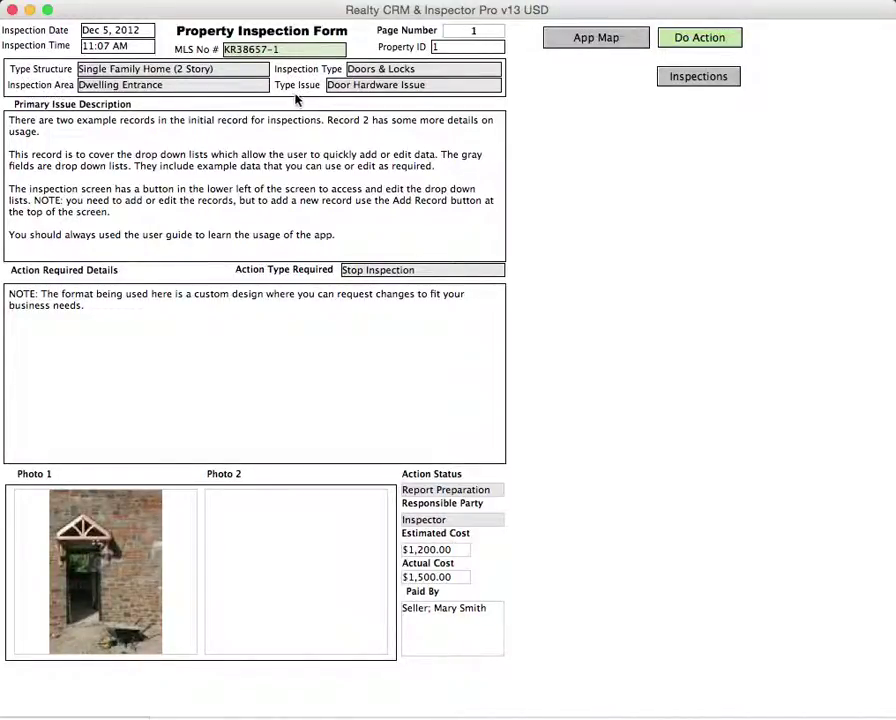
left_click(378, 88)
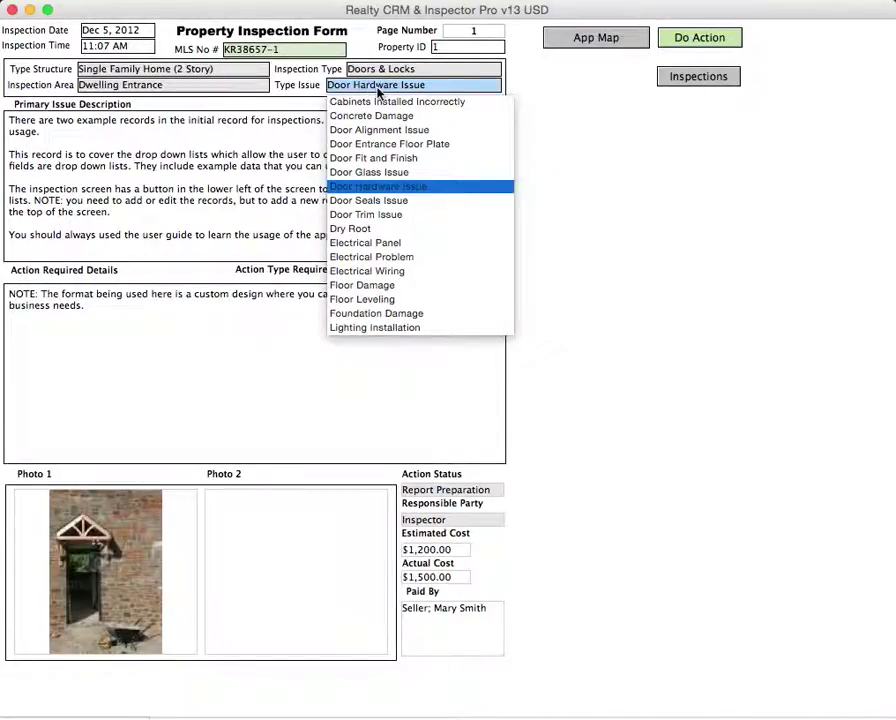
left_click(540, 95)
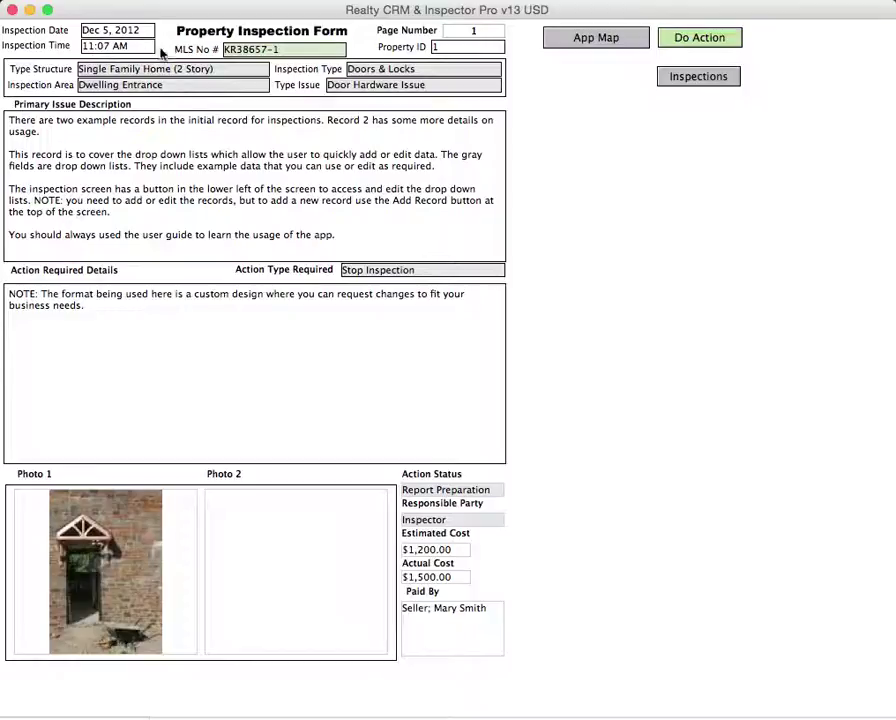
left_click(479, 32)
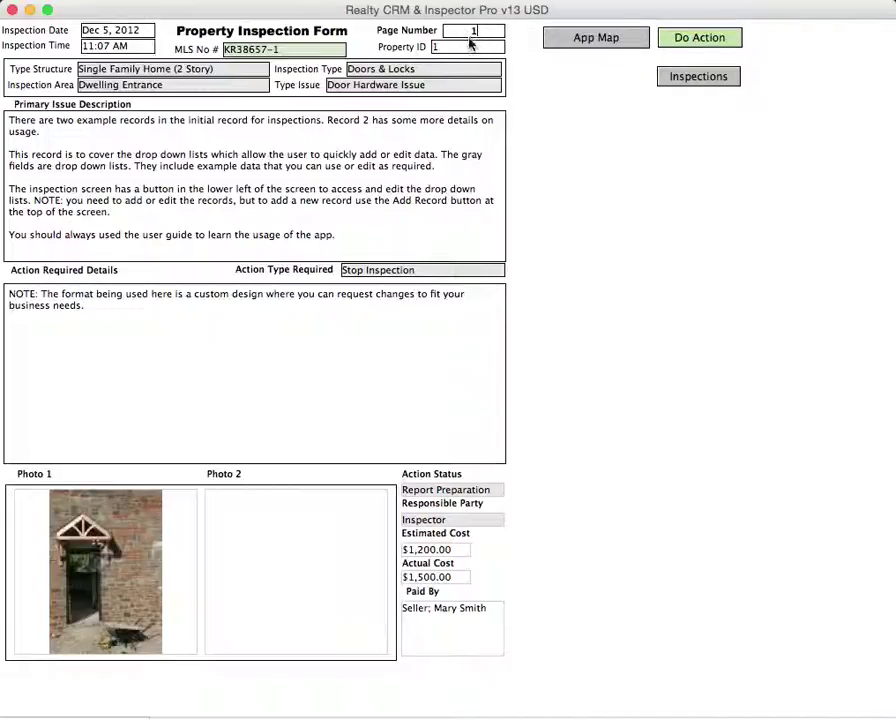
key("Return")
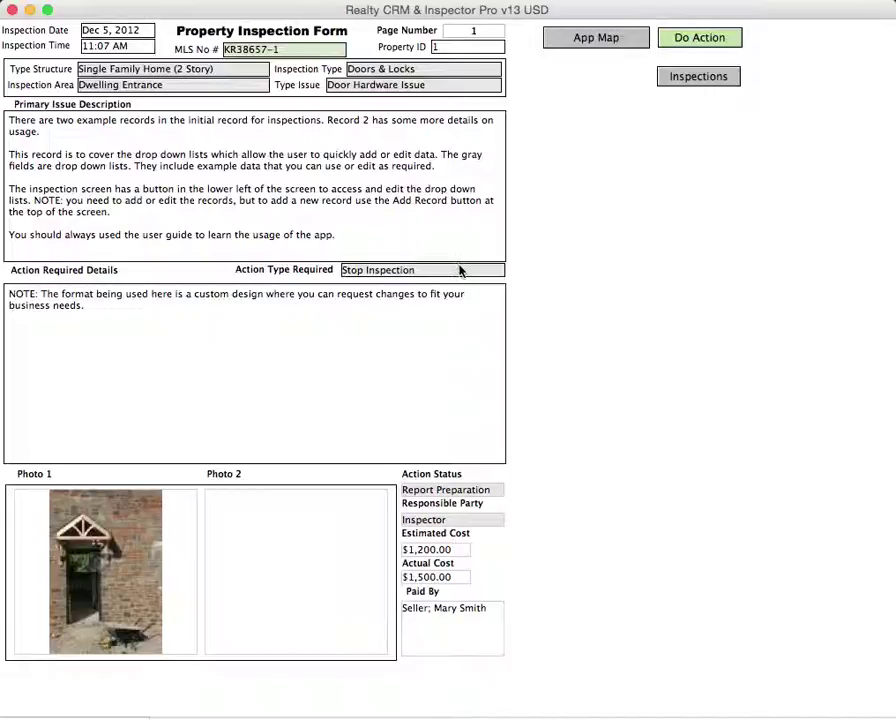
right_click(106, 533)
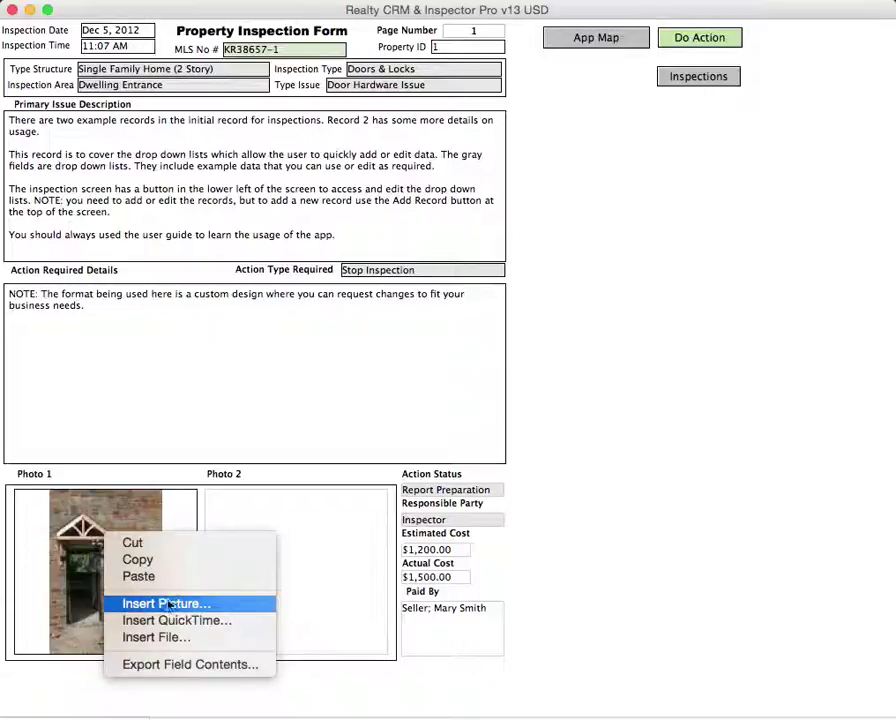
left_click(303, 578)
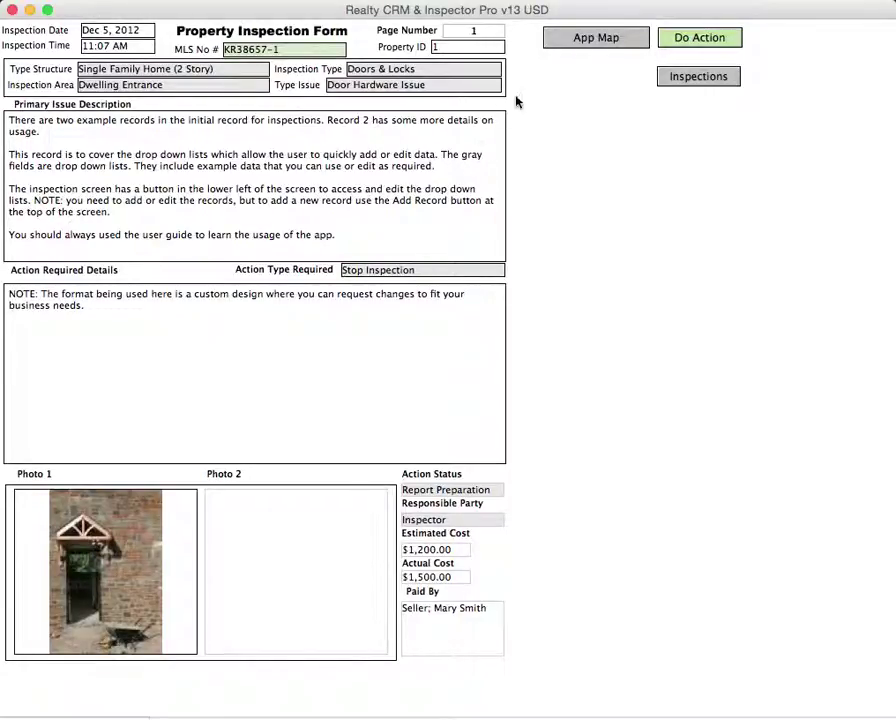
From the inspections overview, open the Dec 15, 2012 Driveway / Concrete Damage inspection.
left_click(682, 80)
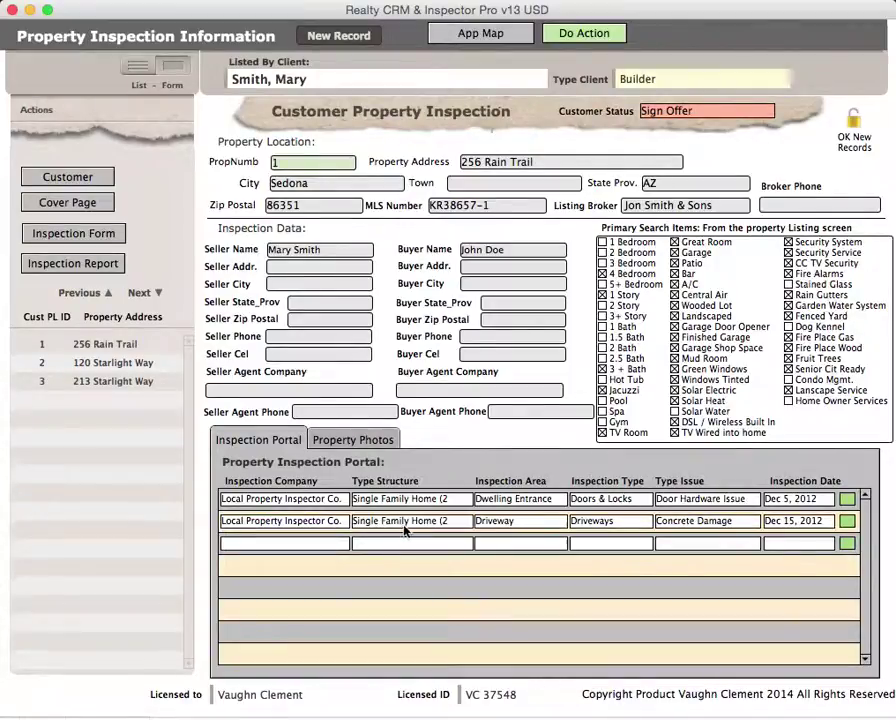
left_click(825, 521)
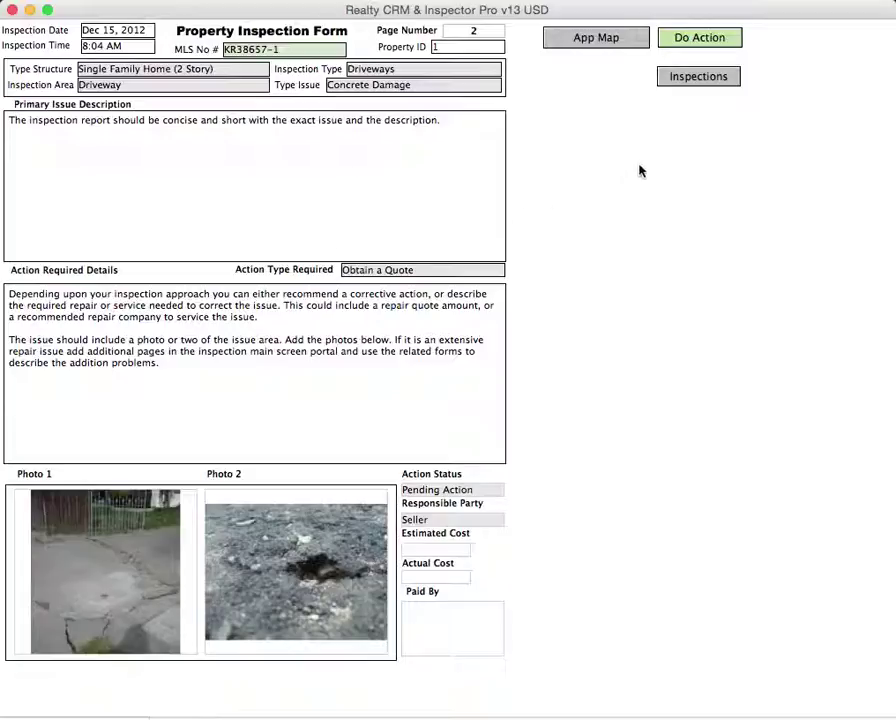
Return to the inspections overview and browse the property photos panel.
left_click(690, 84)
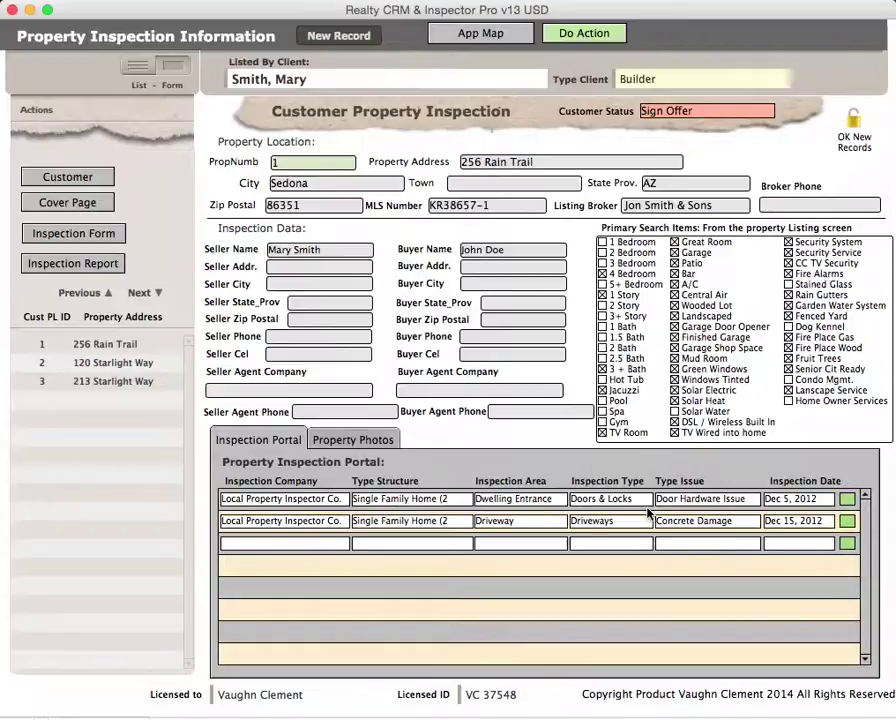
left_click(364, 441)
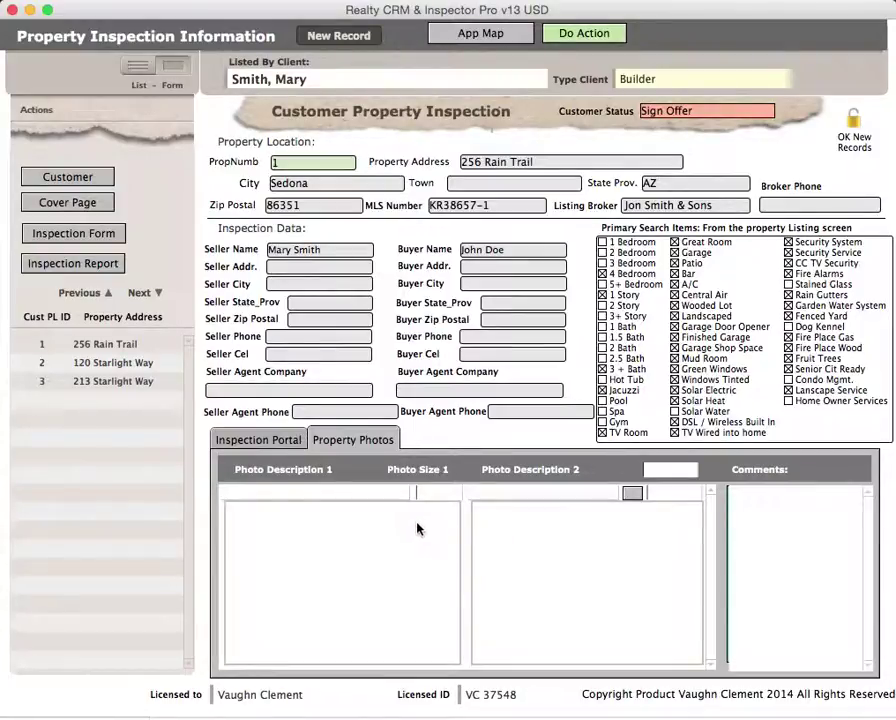
scroll(410, 522, "down", 1)
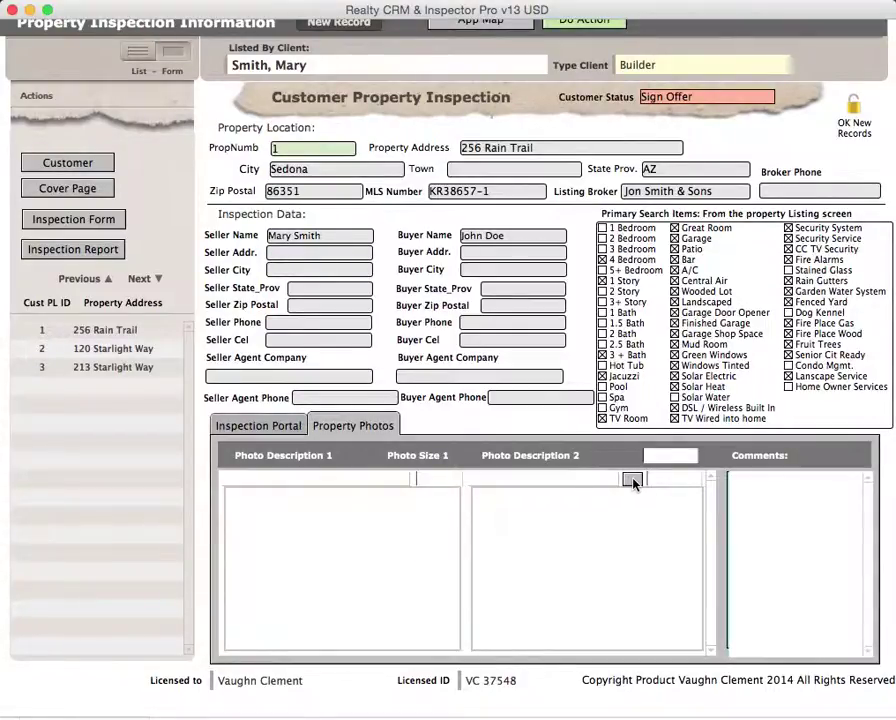
left_click(120, 369)
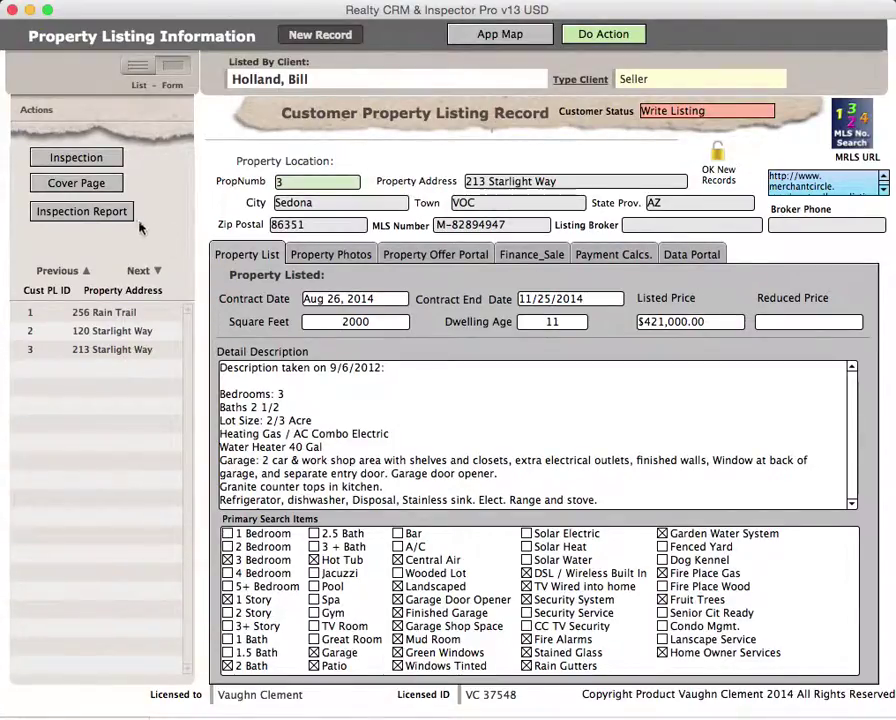
left_click(76, 158)
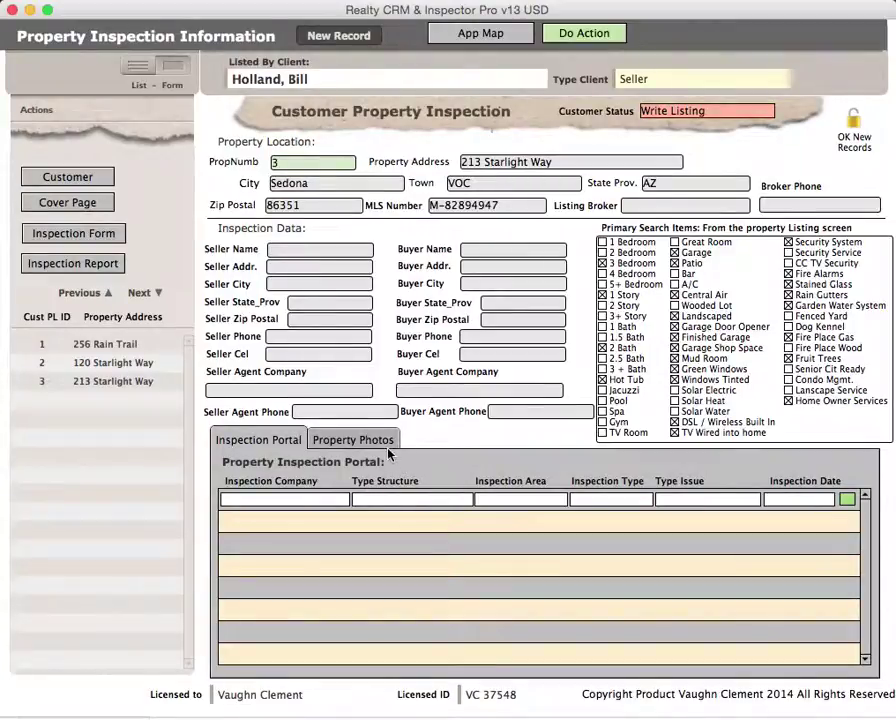
left_click(383, 388)
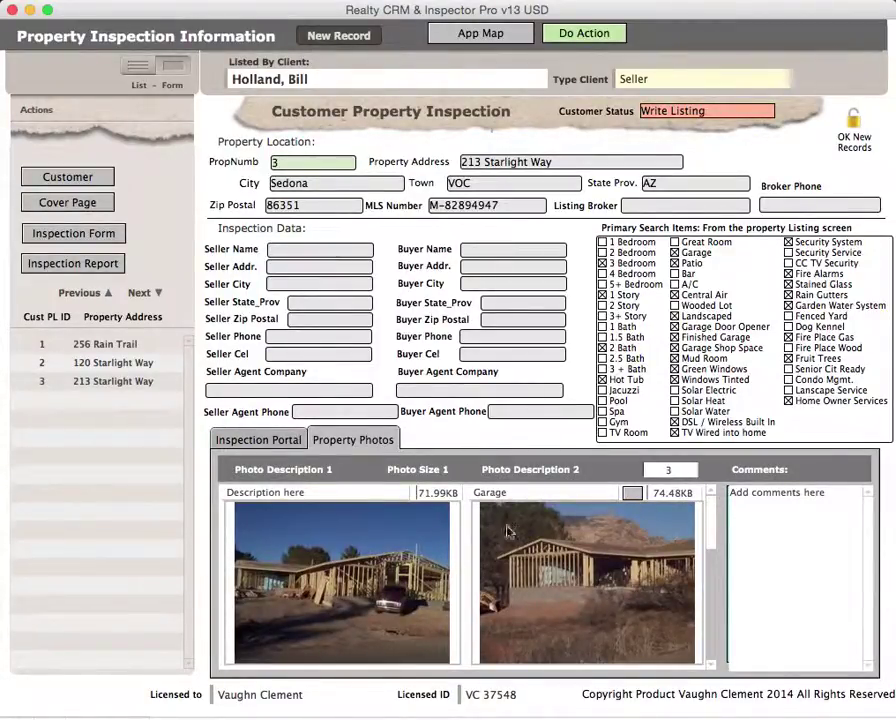
Open the Property Photo Portal showing the 71.99Kb photo and 74.48Kb Garage photo enlarged.
left_click(632, 493)
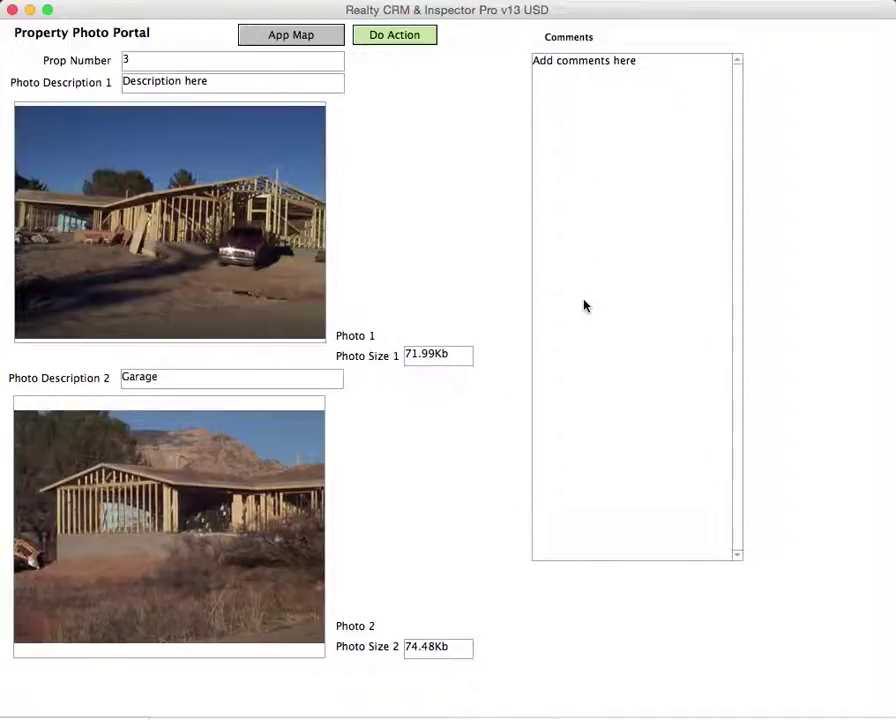
left_click(334, 37)
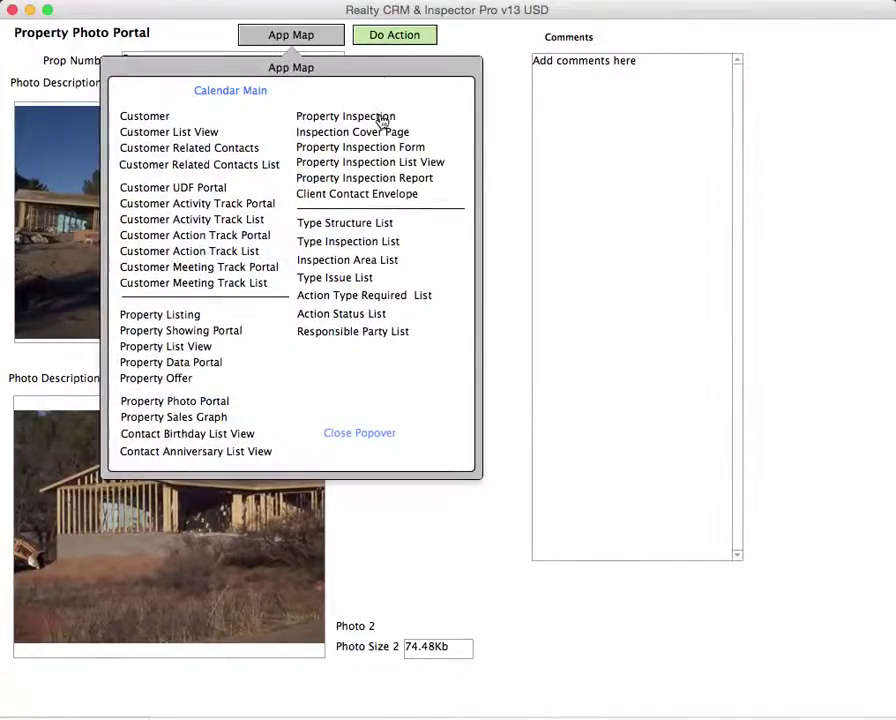
left_click(382, 117)
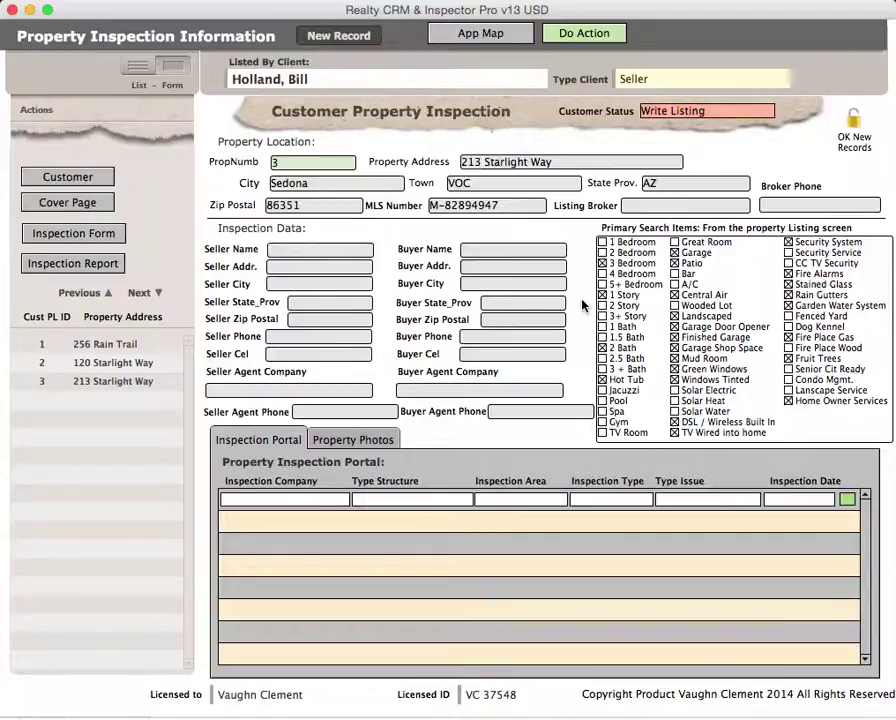
left_click(69, 206)
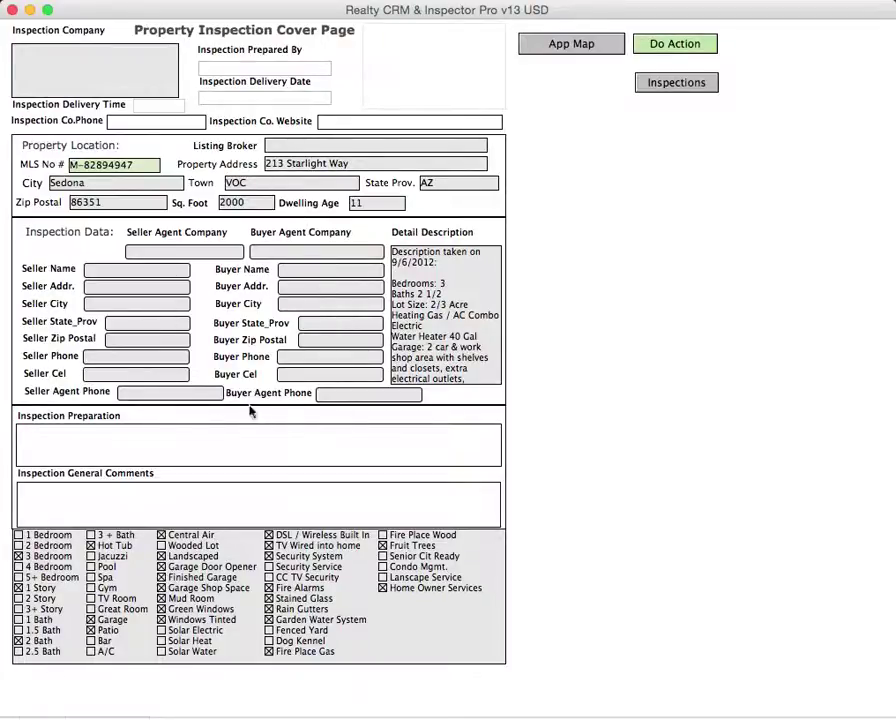
left_click(428, 350)
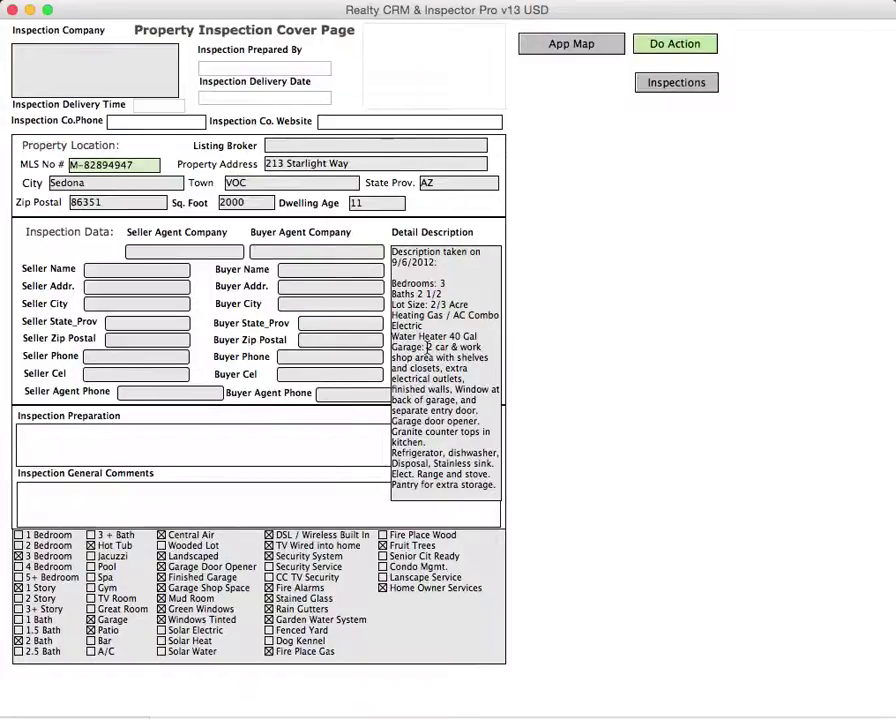
left_click(351, 448)
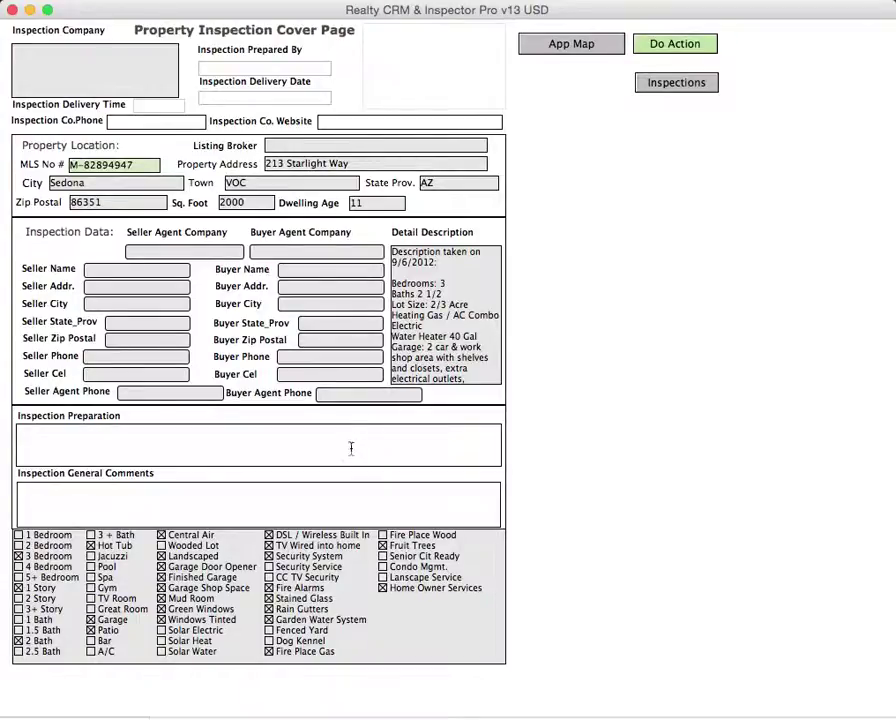
left_click(440, 372)
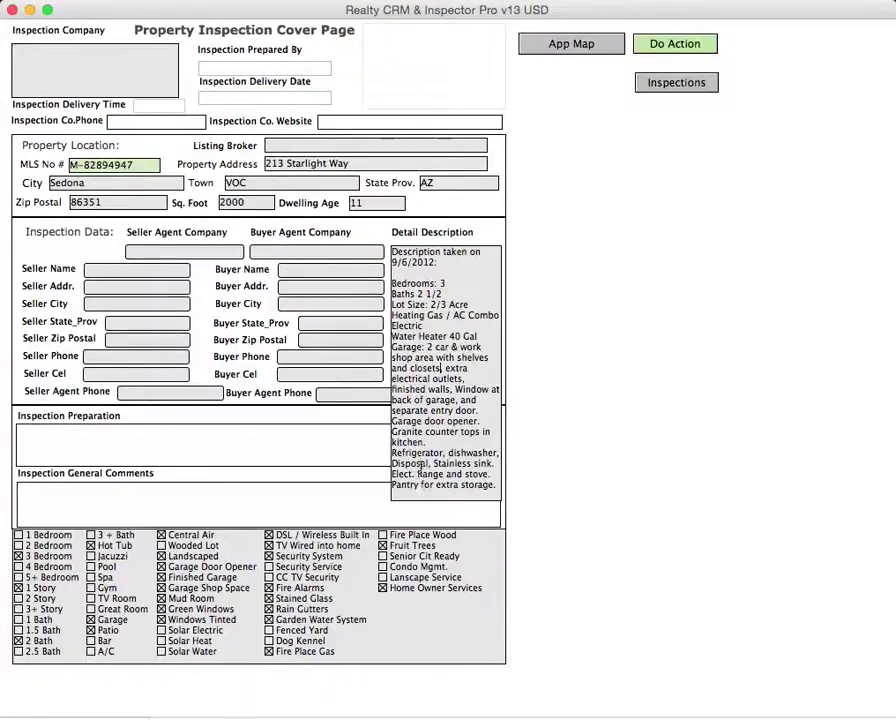
left_click(345, 444)
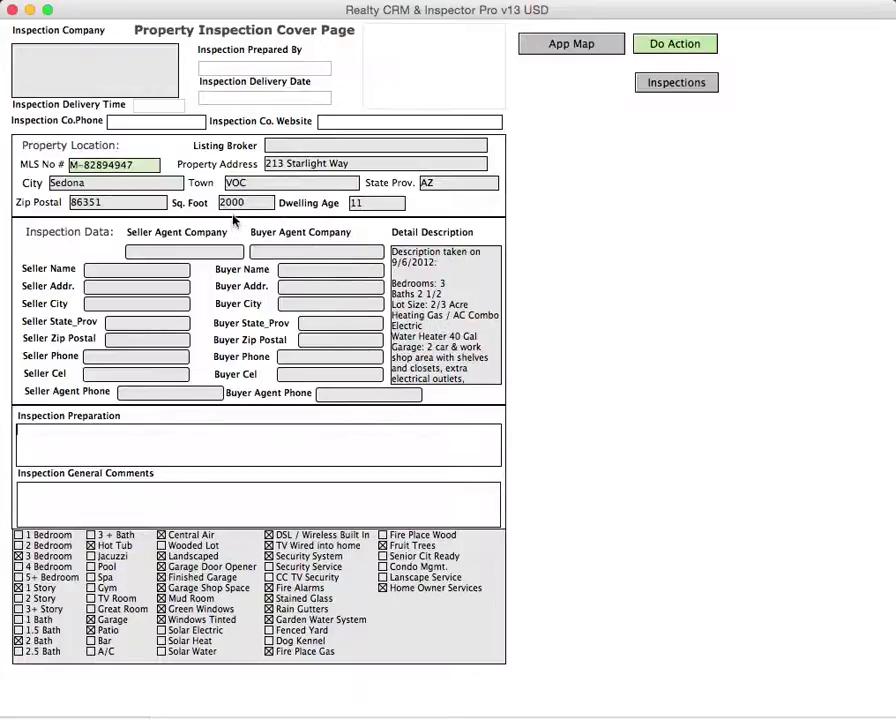
double_click(357, 205)
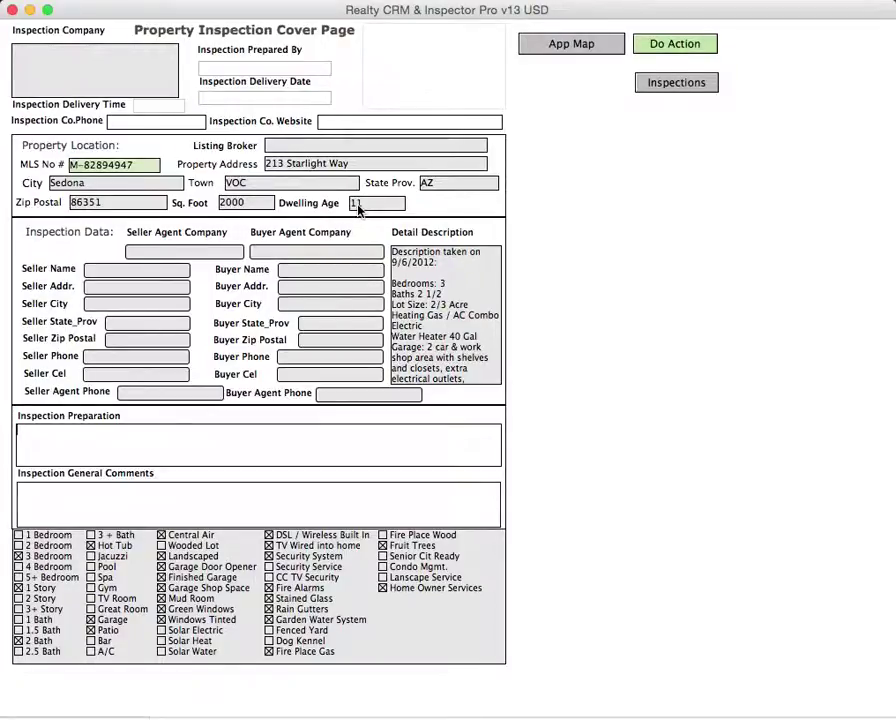
left_click(297, 168)
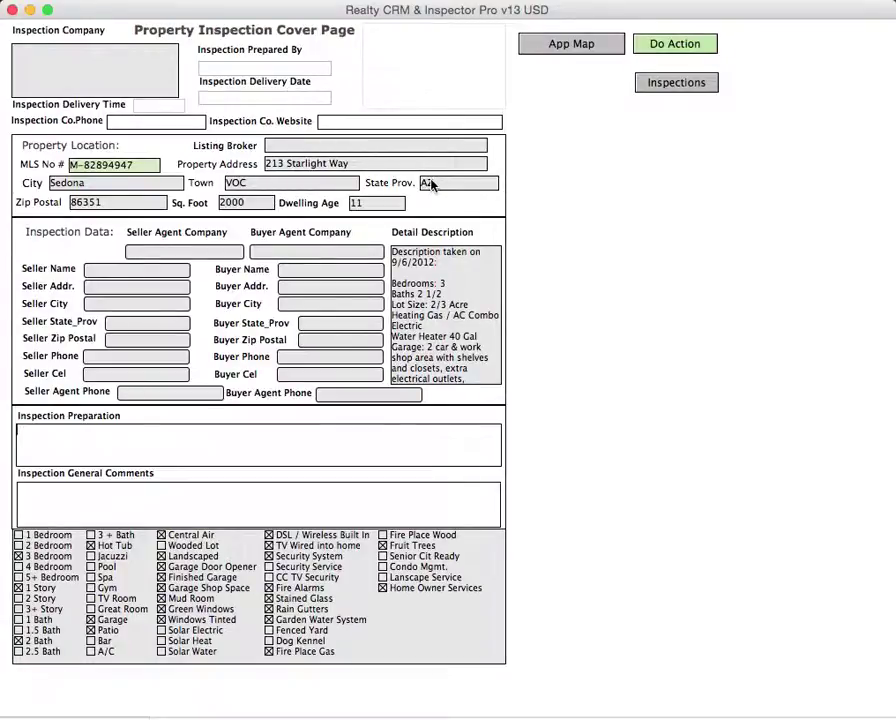
right_click(419, 70)
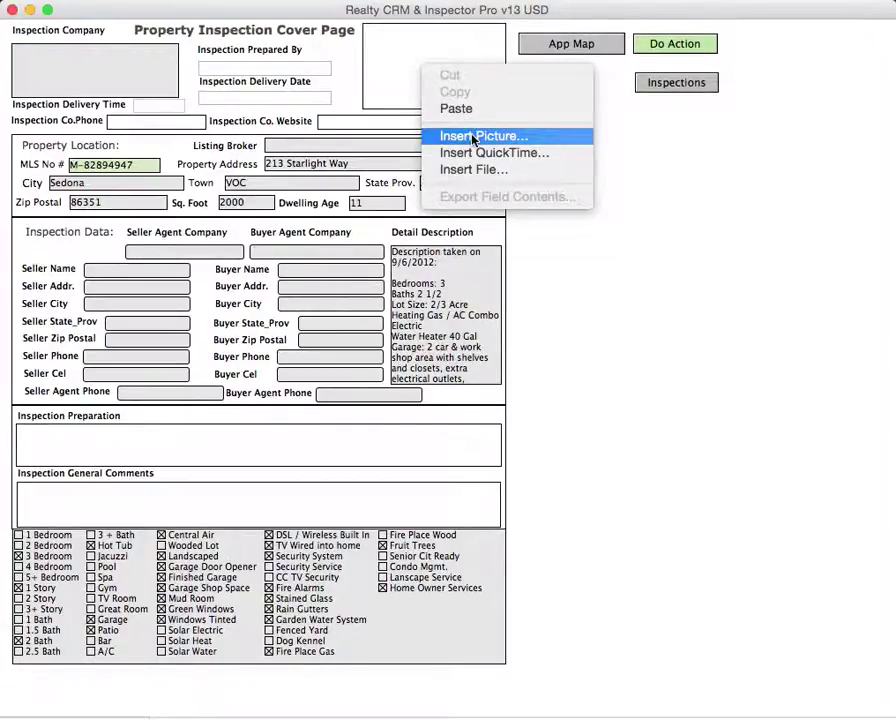
left_click(688, 250)
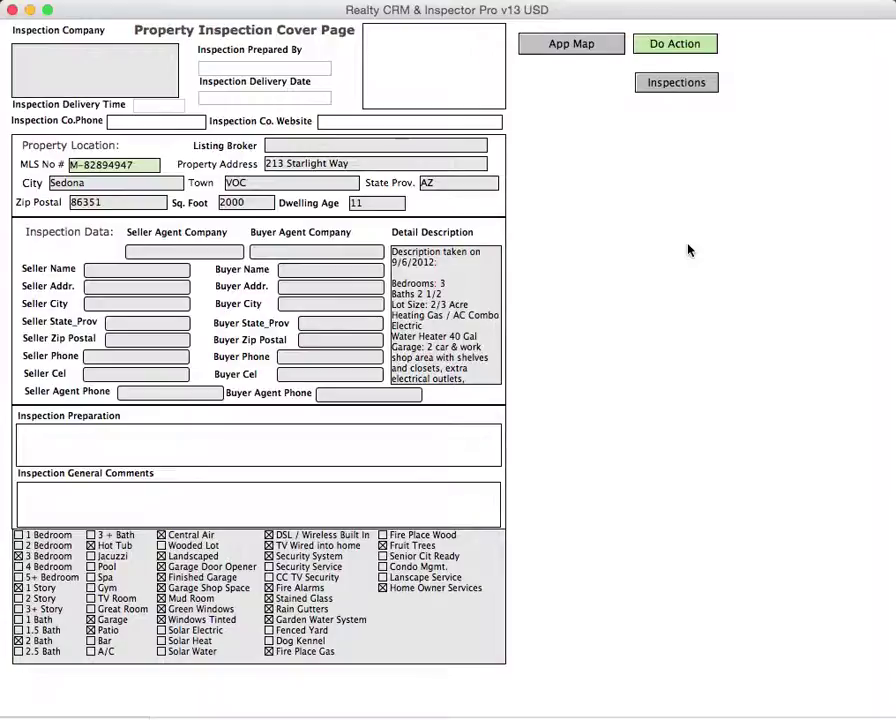